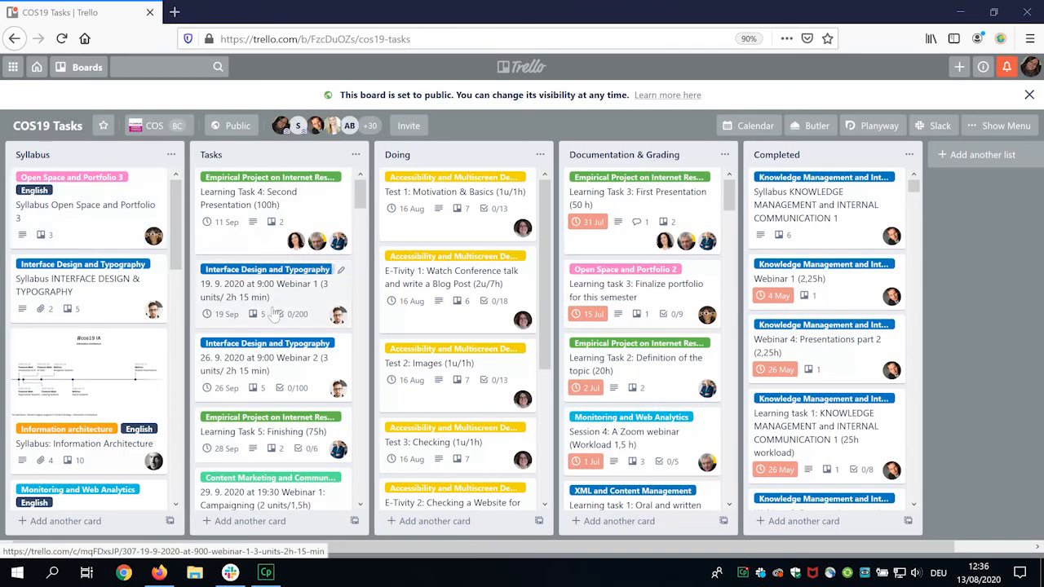
Step: Browse the Tasks list, view the Syllabus INTERFACE DESIGN & TYPOGRAPHY card, and close it
scroll(275, 317, down, 5)
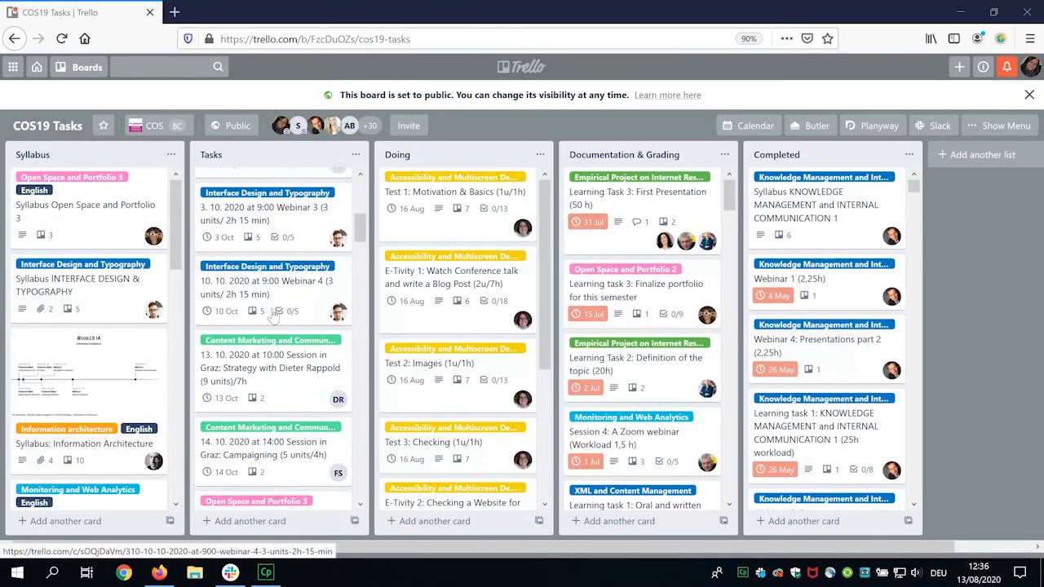
scroll(274, 318, up, 2)
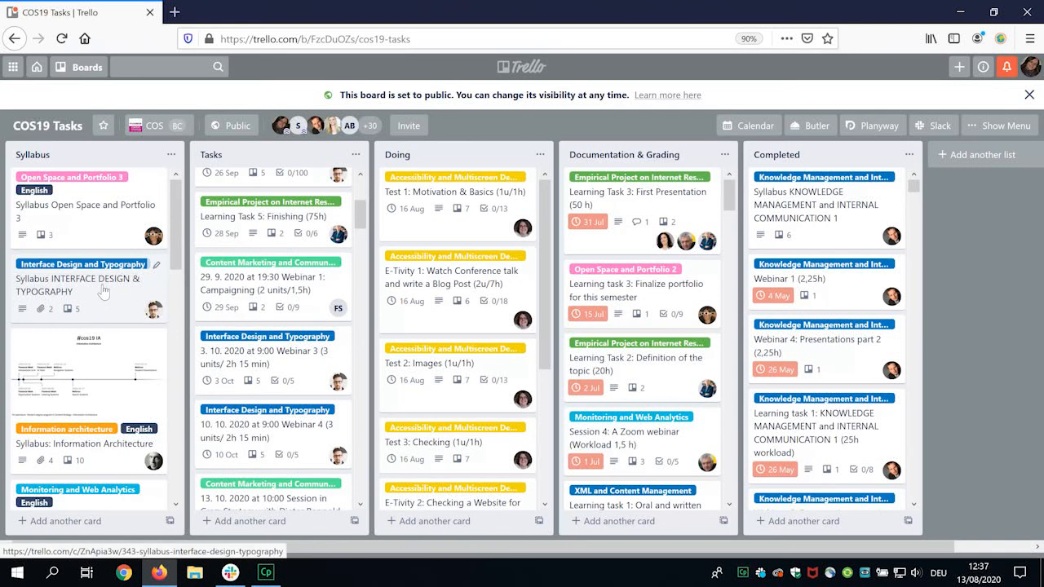
click(104, 291)
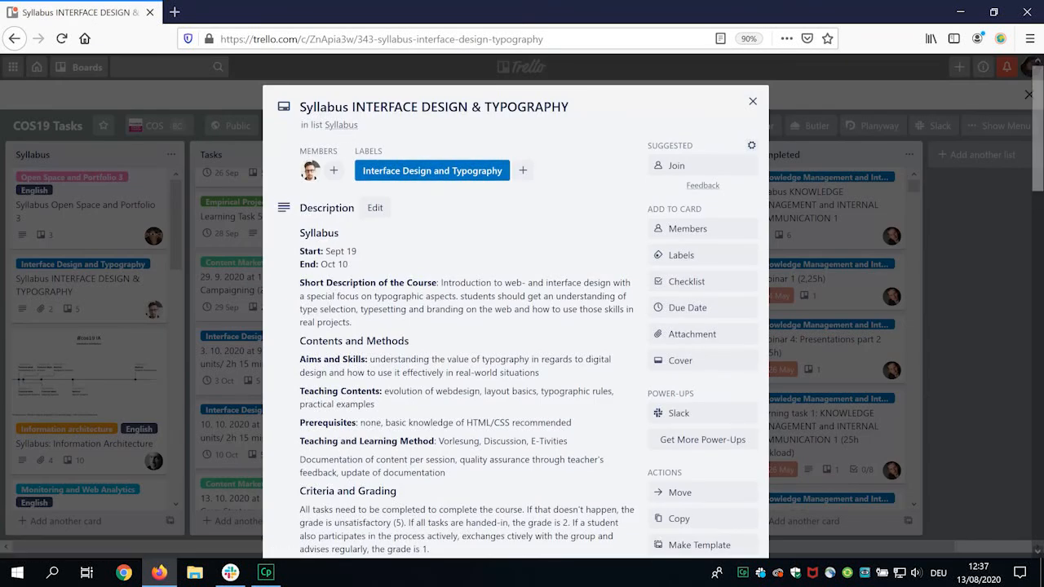
click(751, 102)
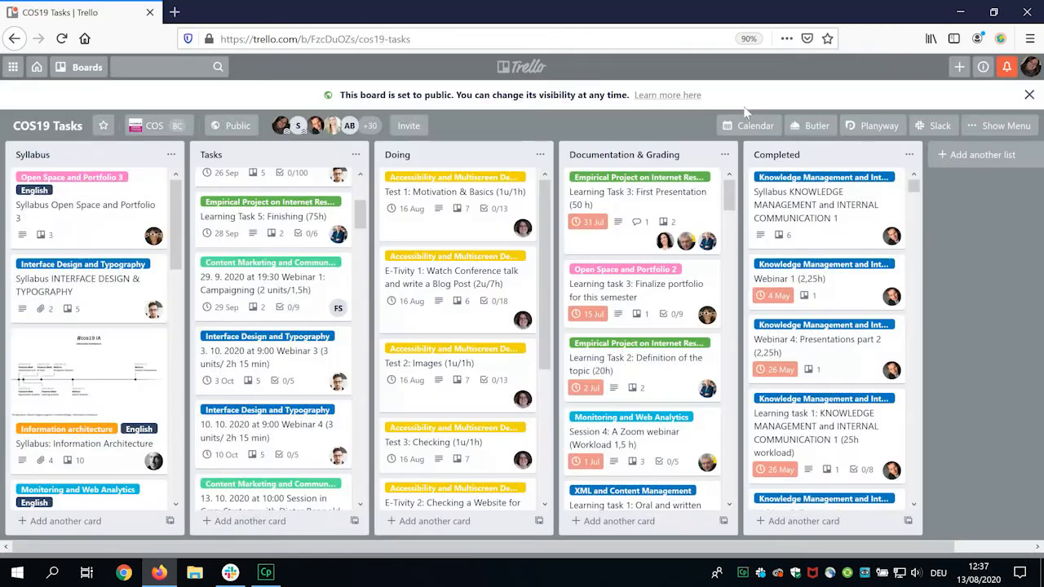
Step: Open the 3. 10. 2020 Webinar 3 card in the Tasks list, examine its Trello attachments, and close it
scroll(253, 357, down, 3)
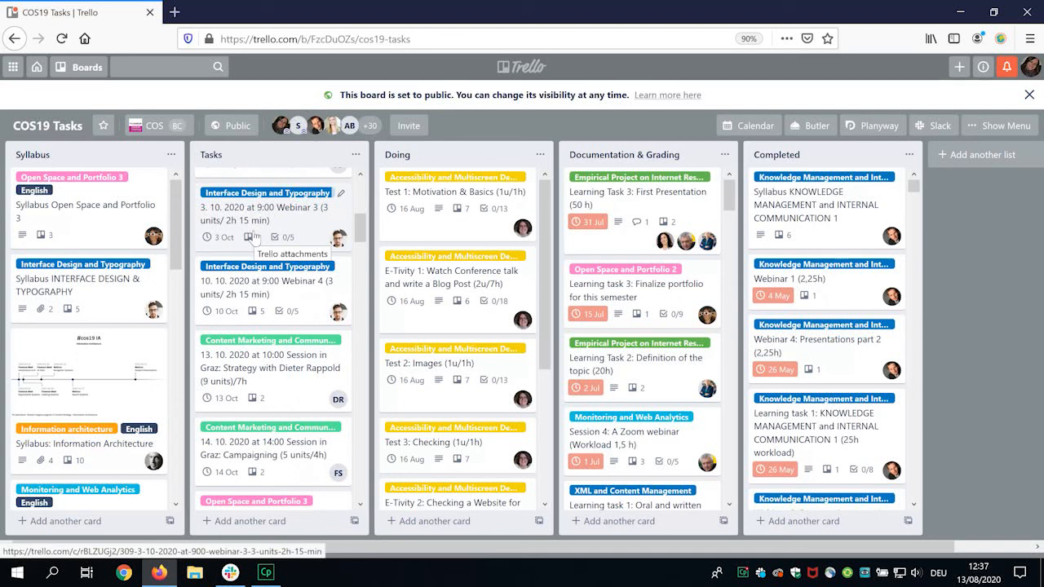
click(253, 235)
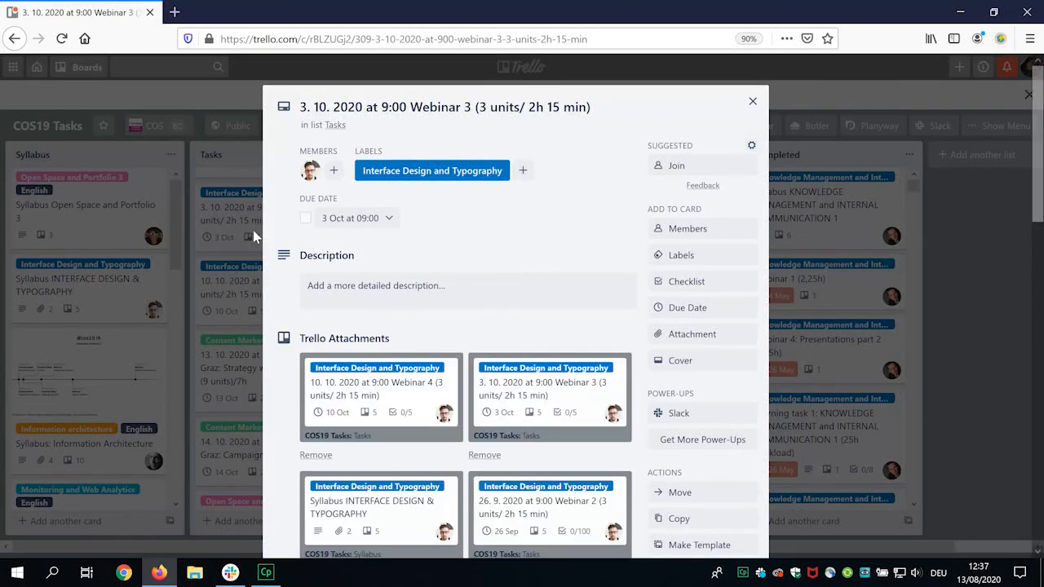
scroll(456, 253, down, 2)
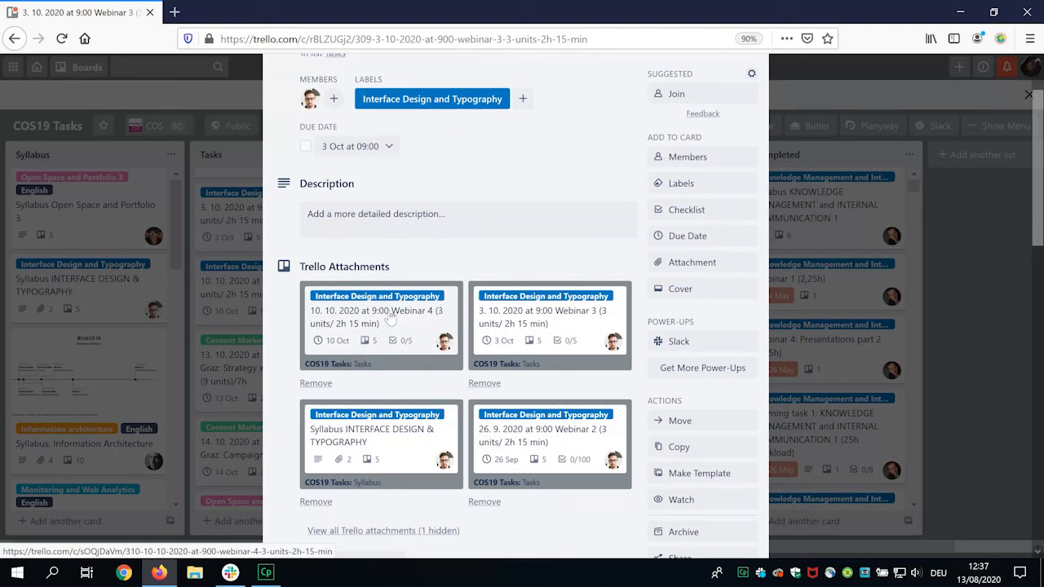
scroll(390, 316, down, 2)
key(Escape)
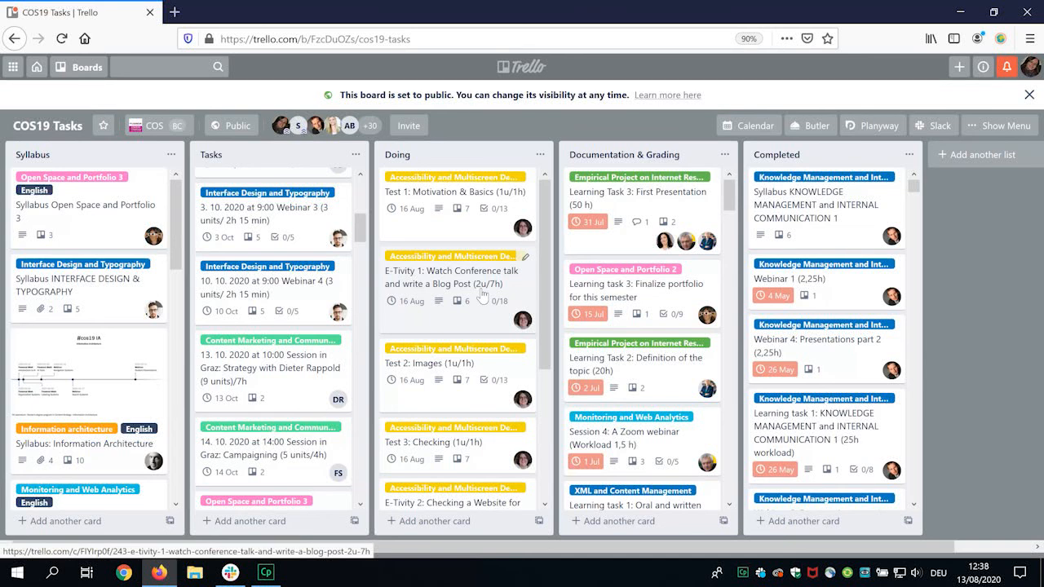
Step: Filter the board's cards by the Information architecture label, view the matching cards, and remove that label filter
key(f)
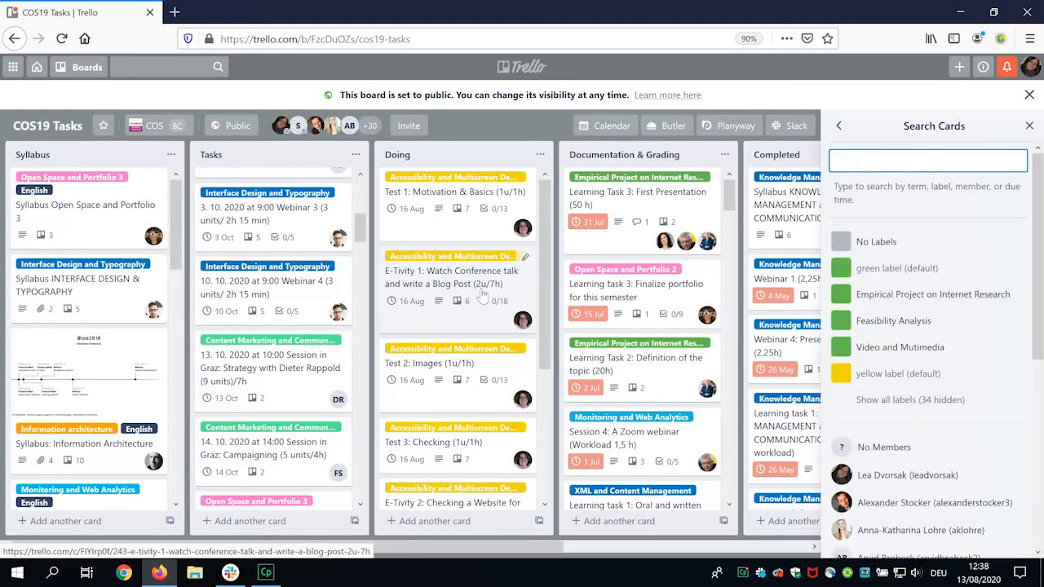
click(912, 399)
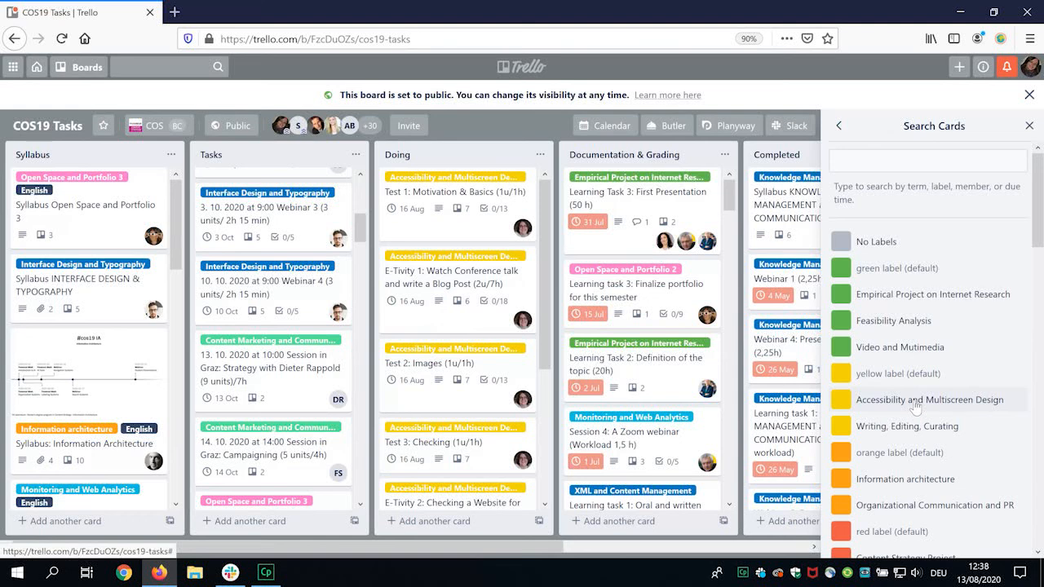
scroll(915, 408, down, 10)
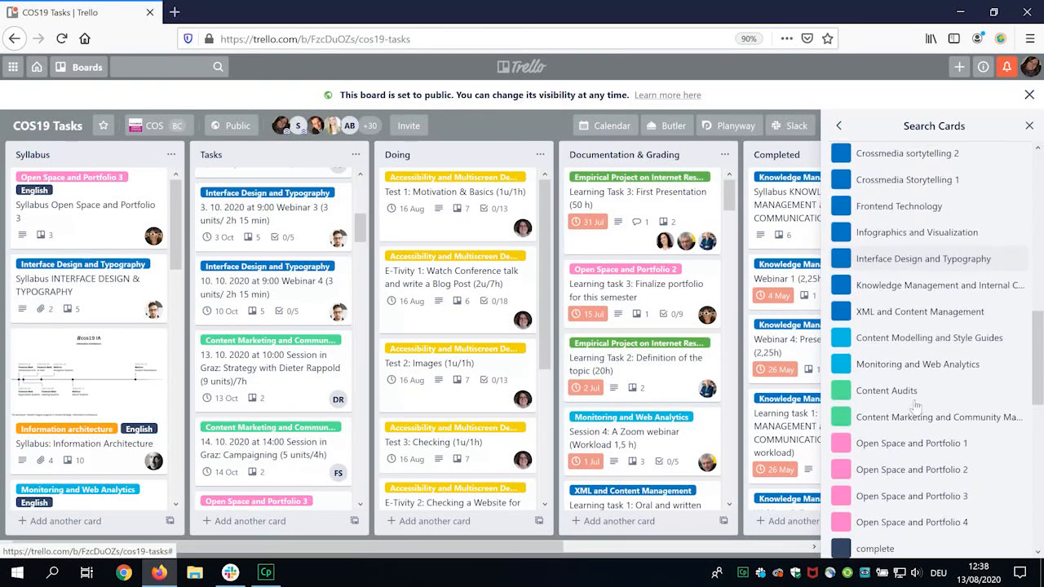
scroll(915, 405, up, 5)
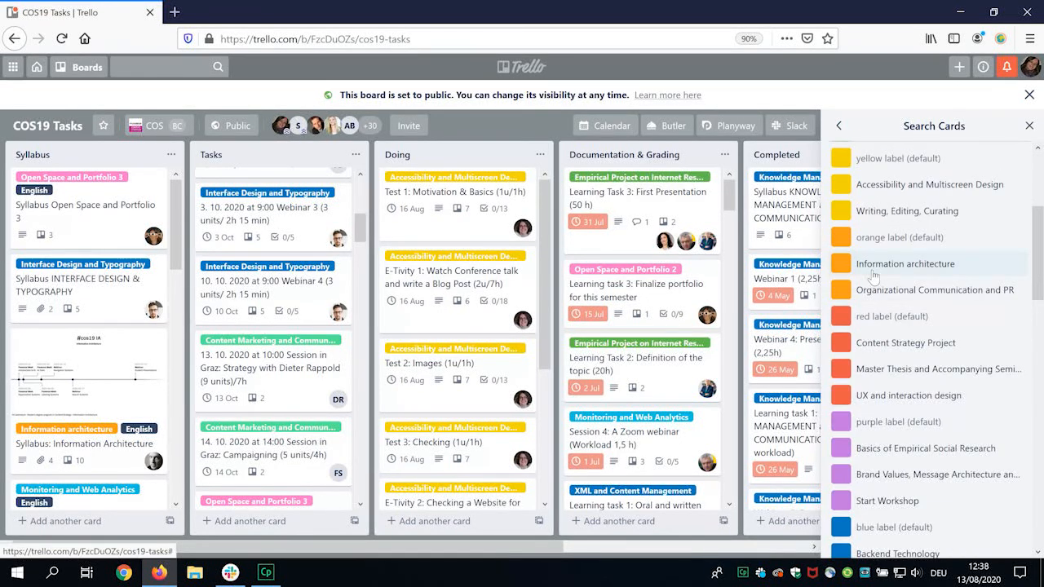
click(872, 269)
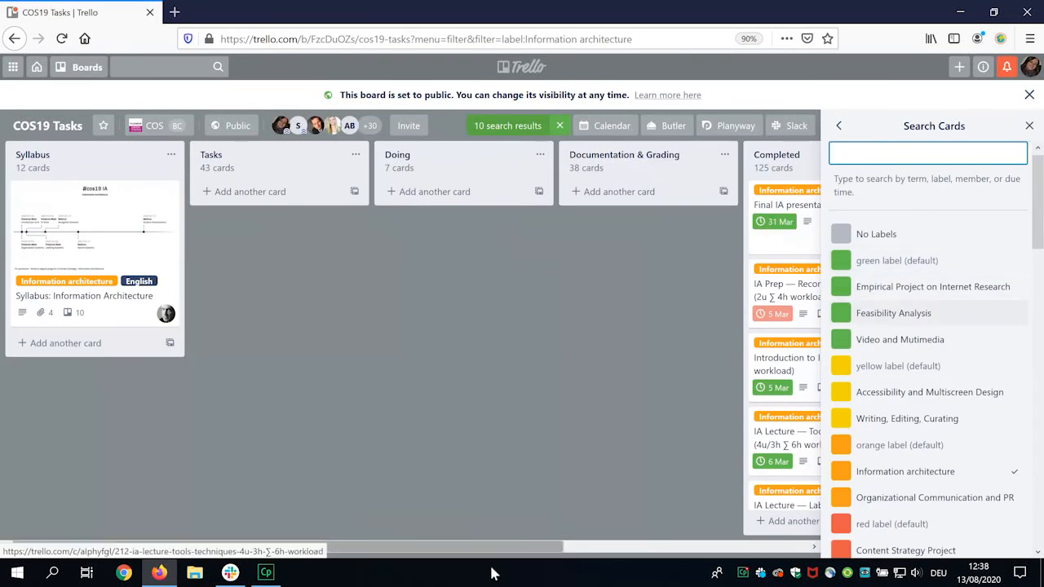
mouse_move(492, 551)
mouse_down()
mouse_move(665, 548)
mouse_move(478, 547)
mouse_up()
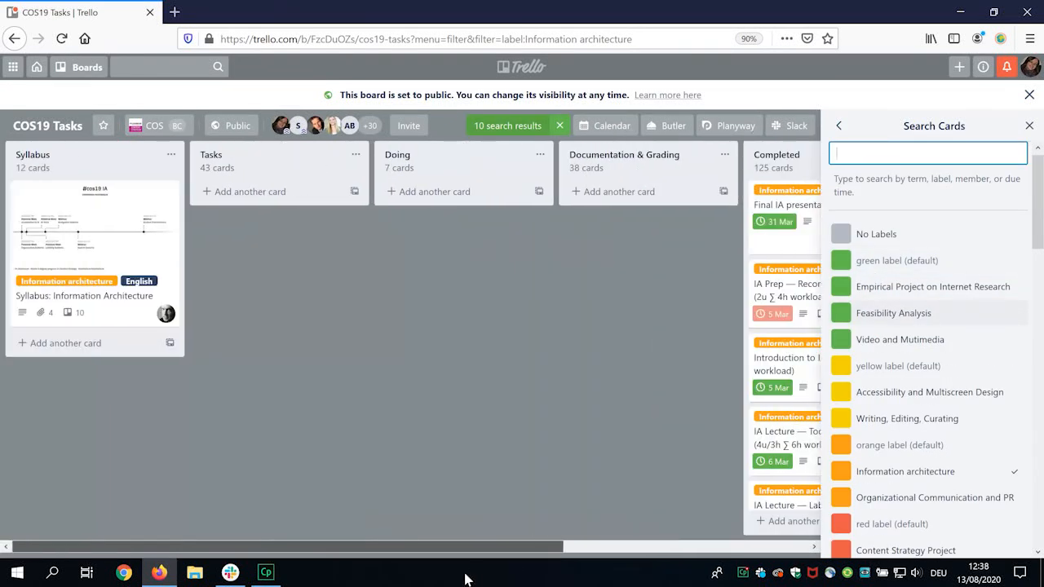
click(1011, 475)
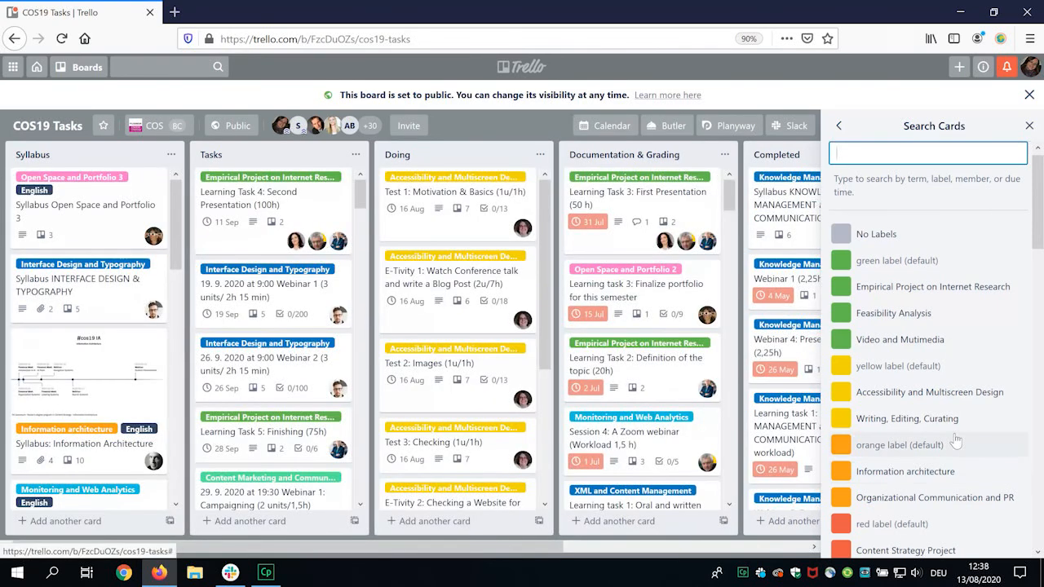
Step: Filter the cards by the Open Space and Portfolio 2 label and a teacher as member, and clear the card search
scroll(956, 440, down, 5)
scroll(955, 440, down, 5)
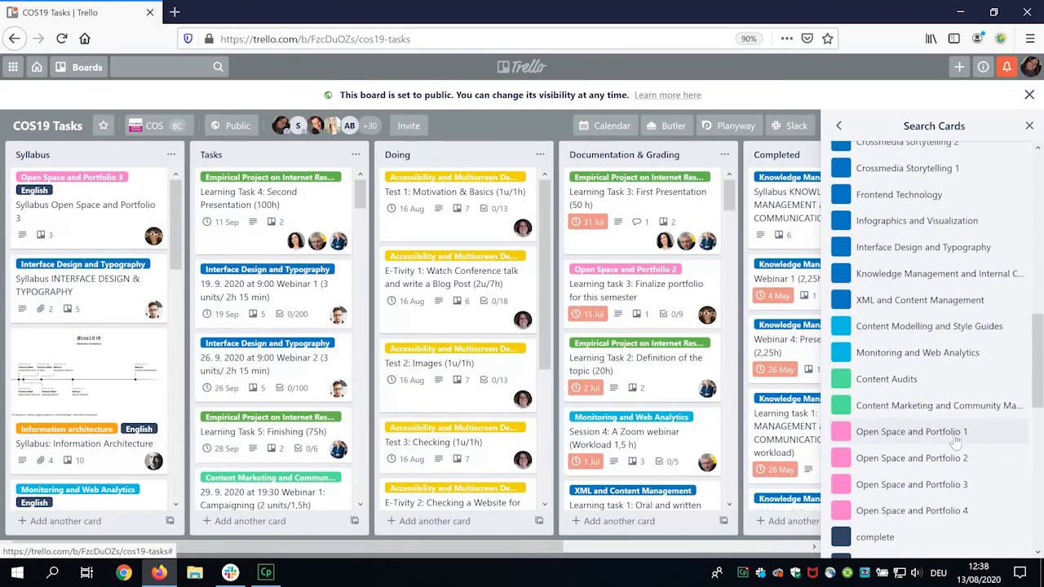
click(902, 459)
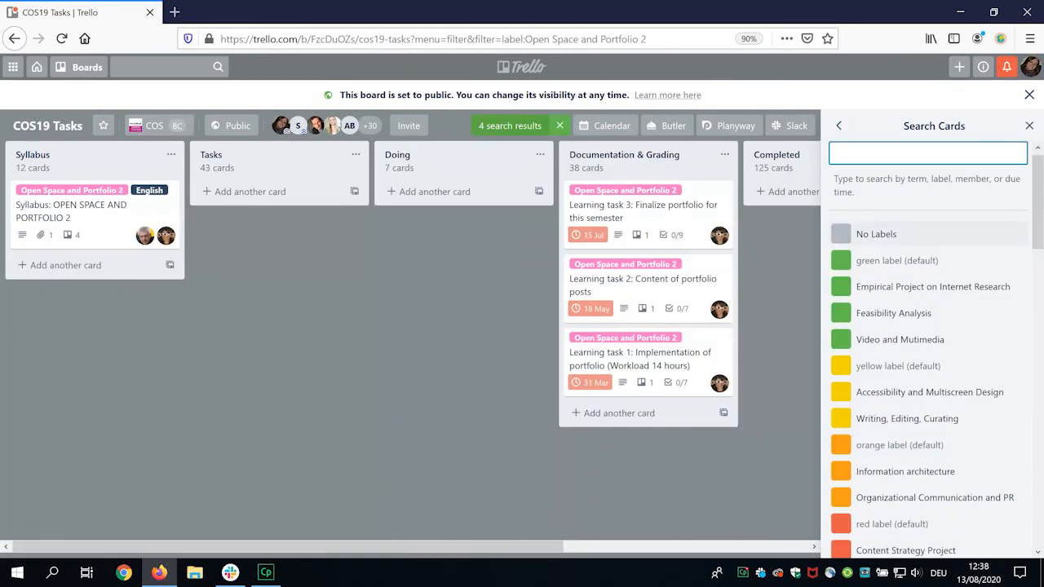
text(heinz)
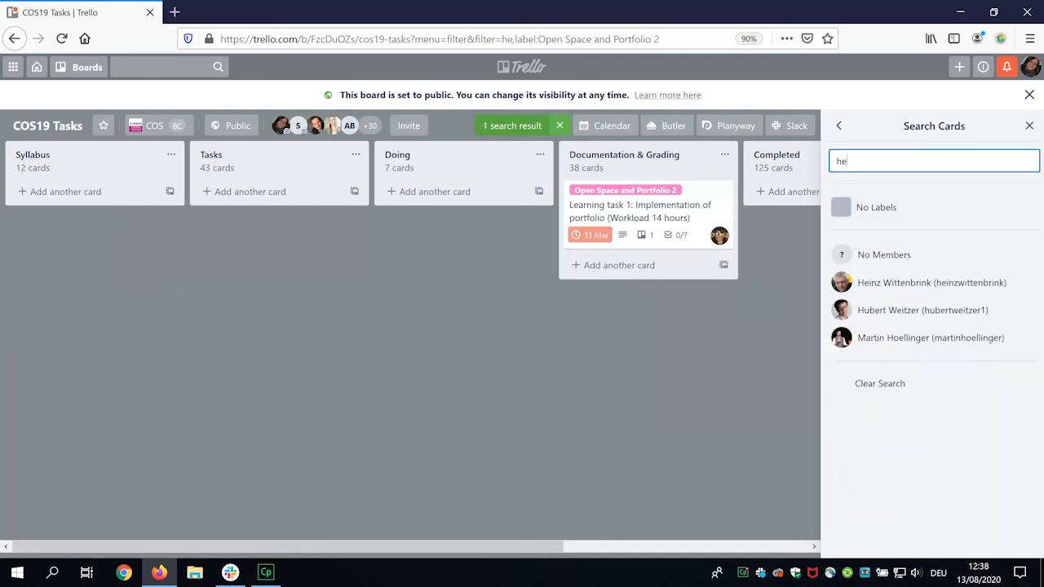
click(889, 286)
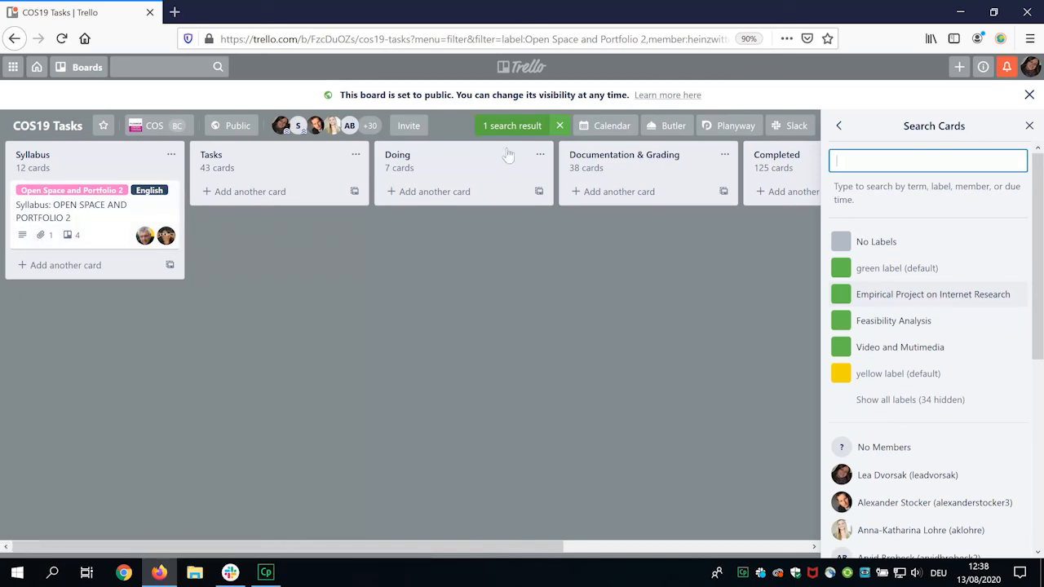
click(560, 128)
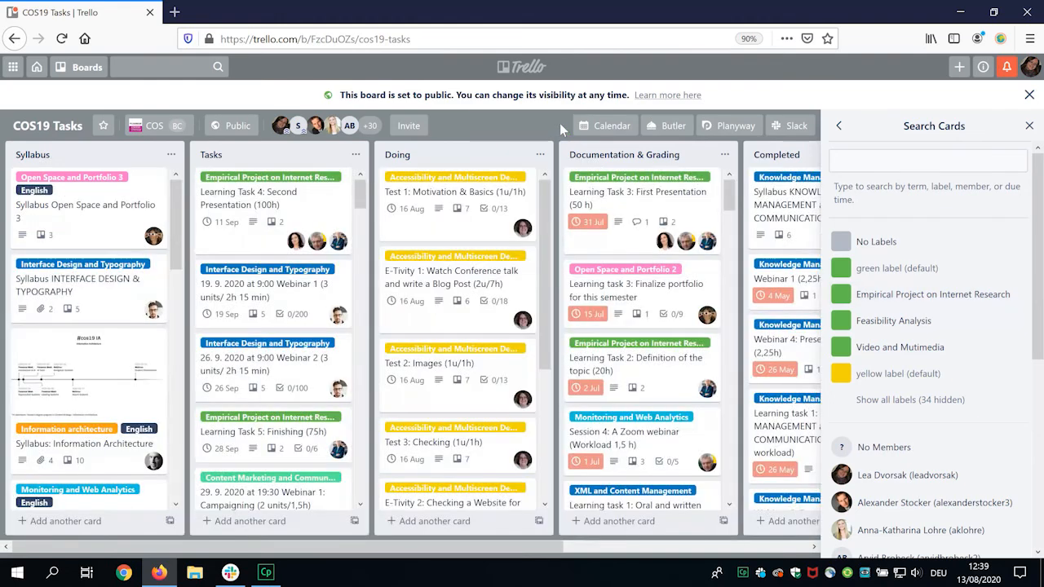
click(1029, 126)
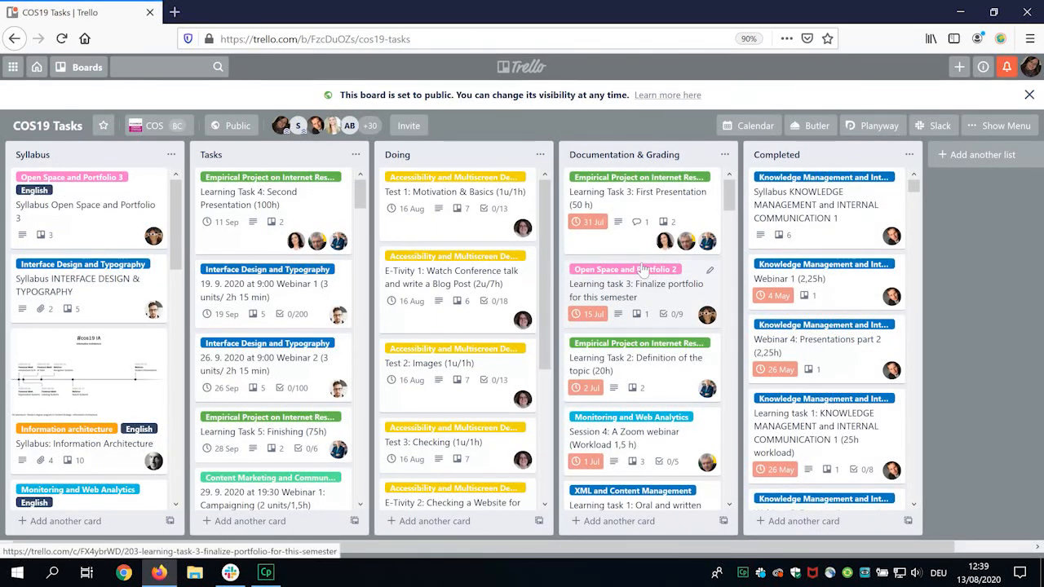
Step: Show the board's due dates in the Calendar month view and browse from August to September 2020
click(747, 130)
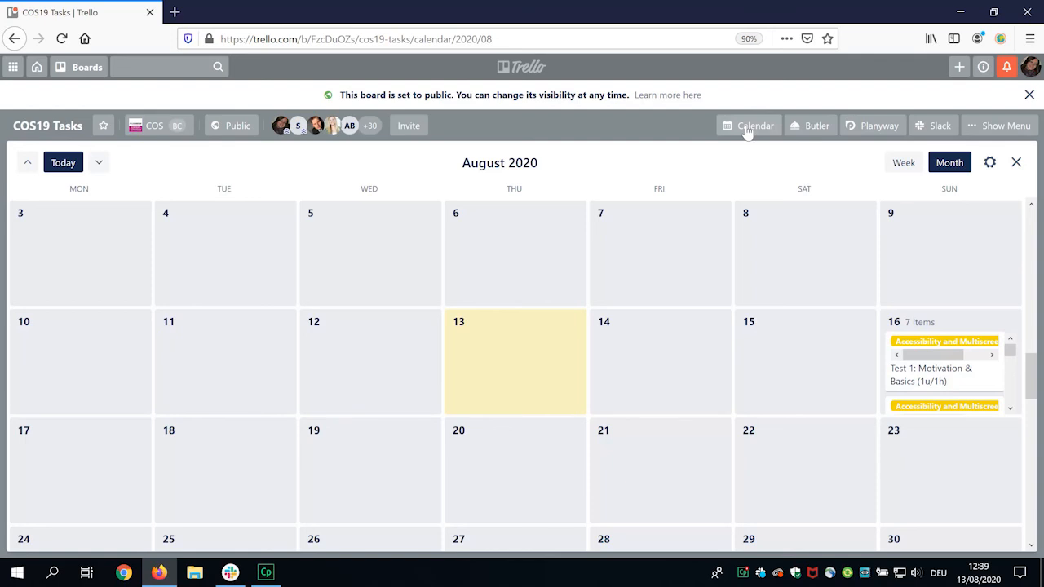
scroll(662, 357, down, 8)
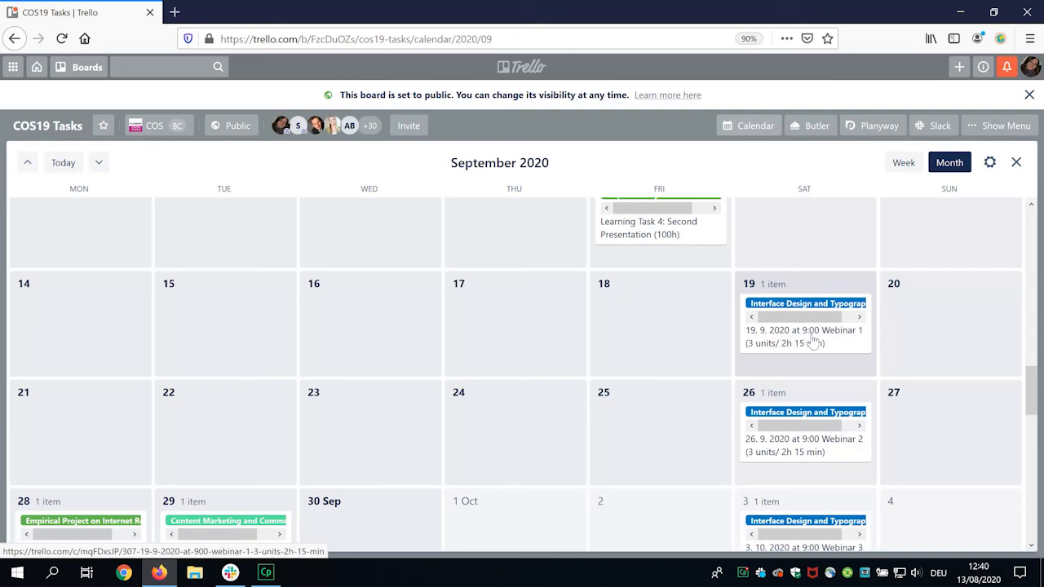
scroll(813, 342, down, 3)
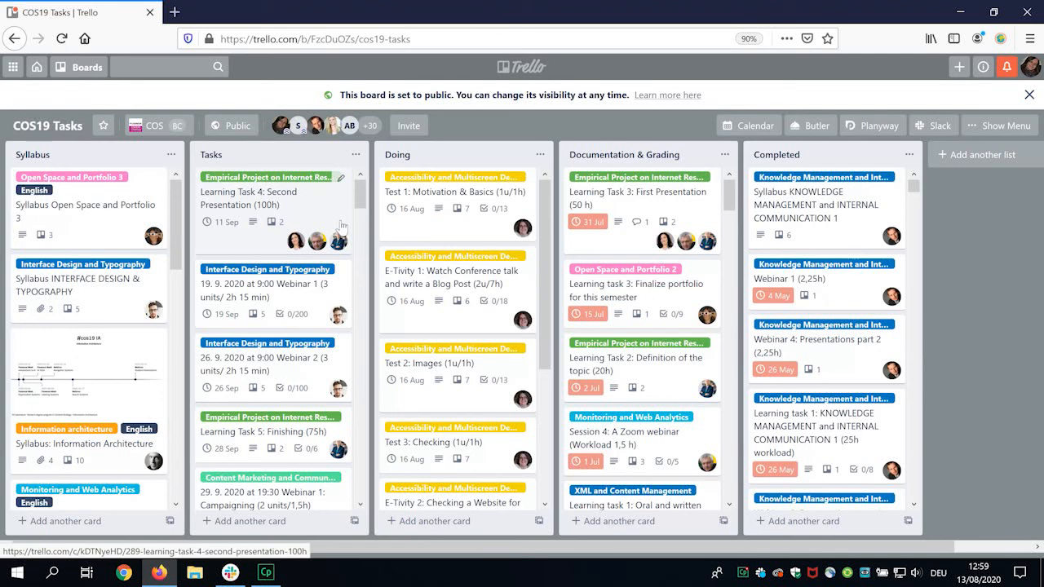
Step: Open the Syllabus: Information Architecture card, switch to Slack, and follow the syllabus link in the #cos19ia channel to the same card
click(73, 438)
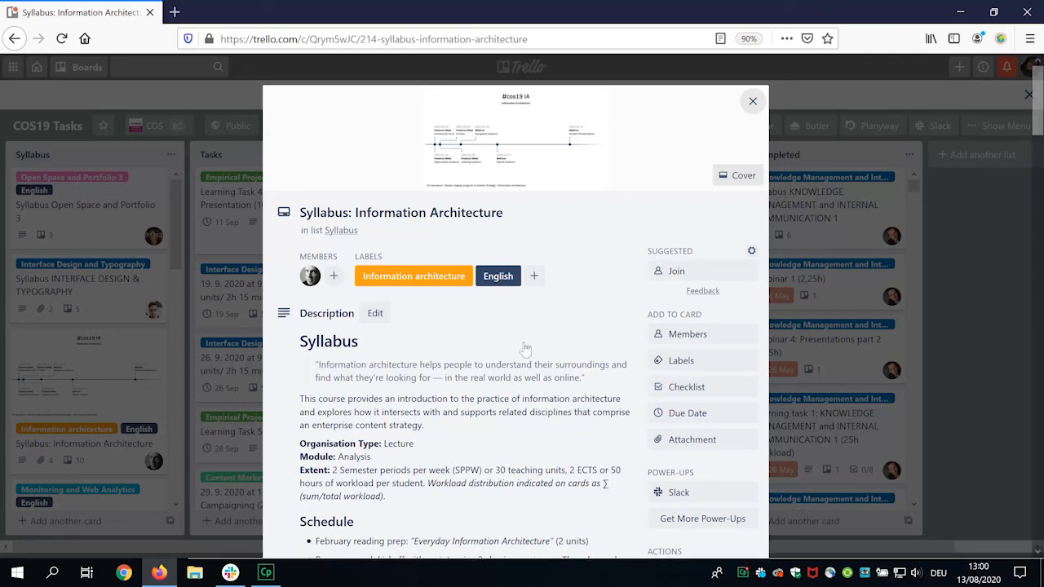
click(231, 573)
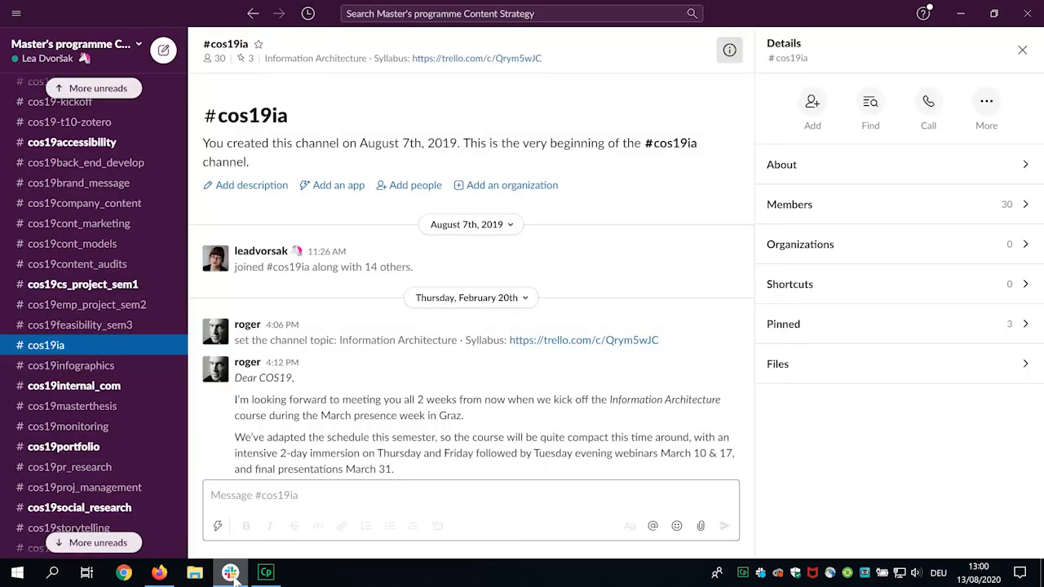
click(578, 342)
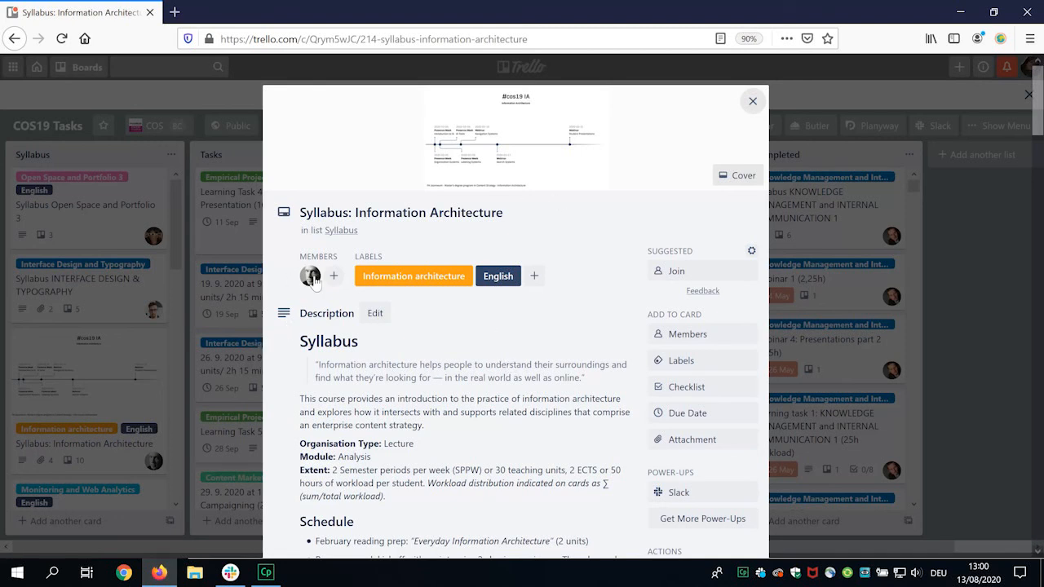
Step: Examine the Information Architecture syllabus card, from its description, schedule, literature and grading criteria down to the Trello attachments
scroll(525, 316, down, 2)
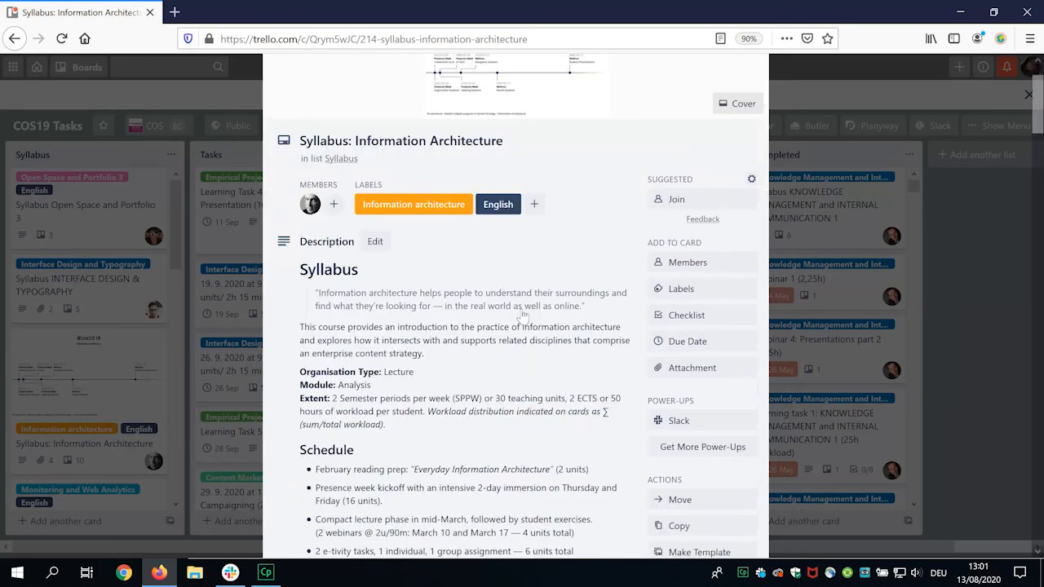
scroll(525, 315, down, 2)
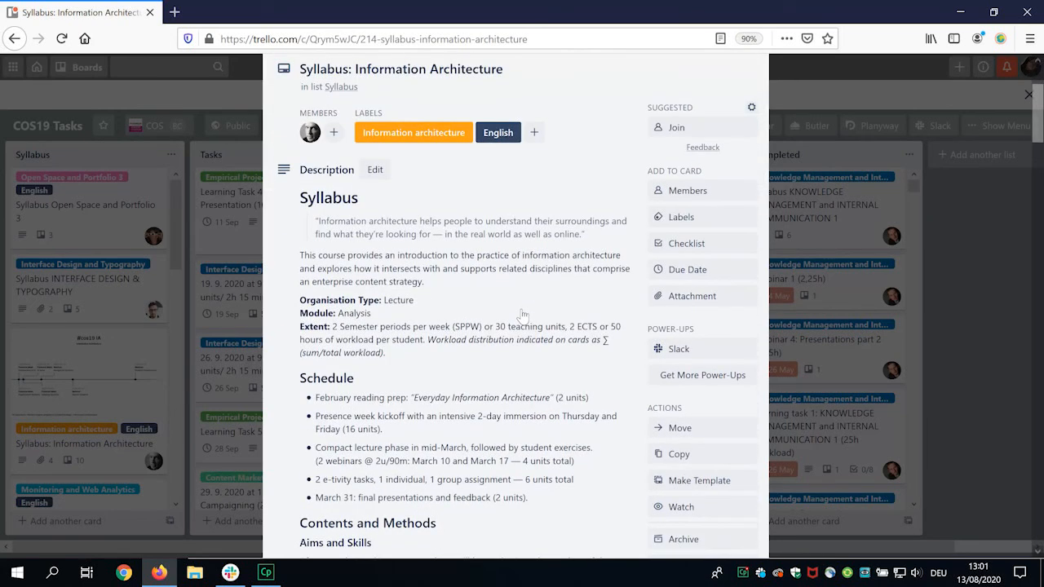
scroll(523, 314, down, 2)
scroll(506, 326, down, 12)
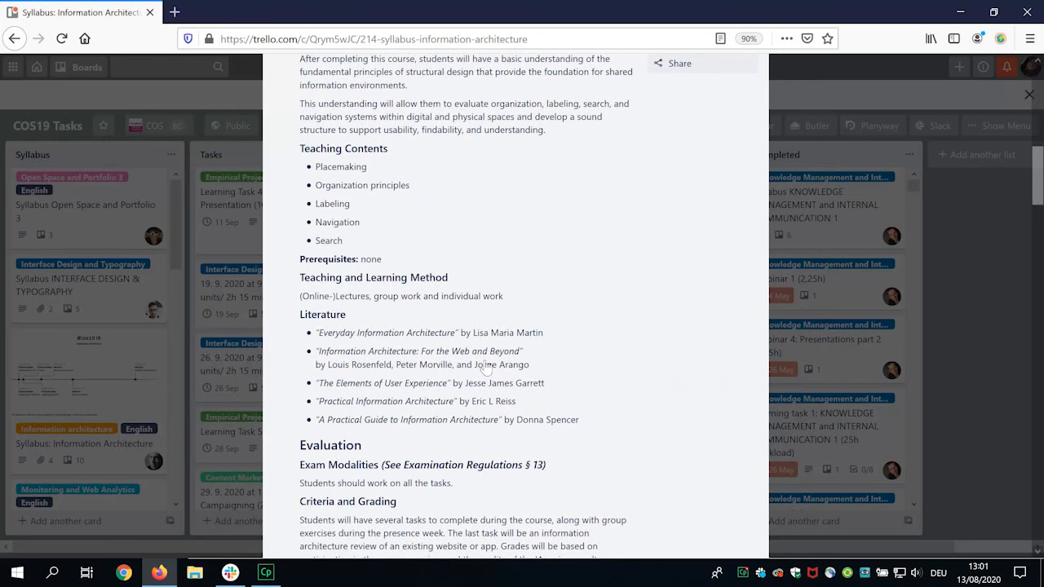
scroll(486, 369, down, 4)
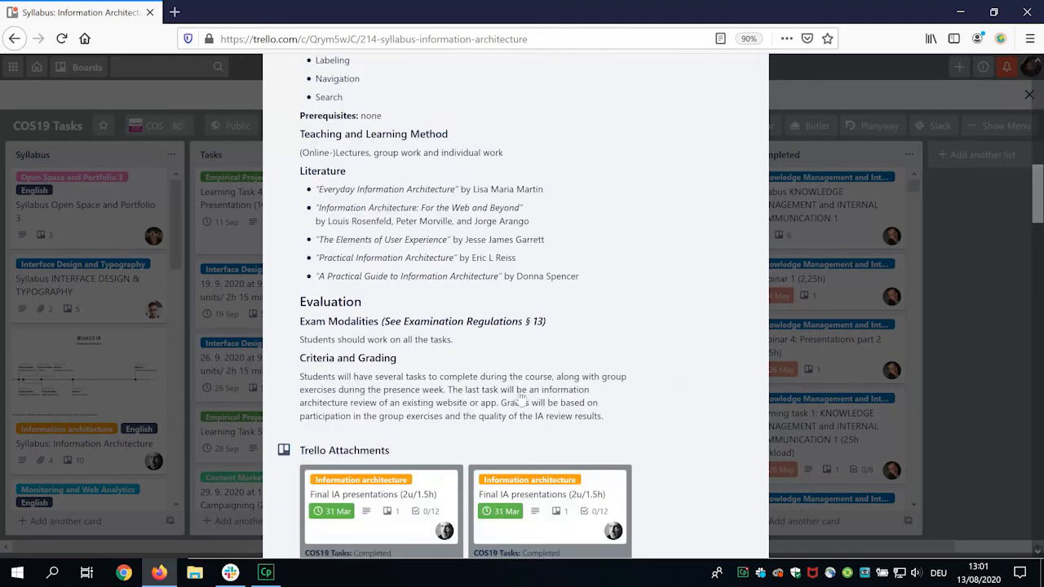
scroll(520, 400, up, 15)
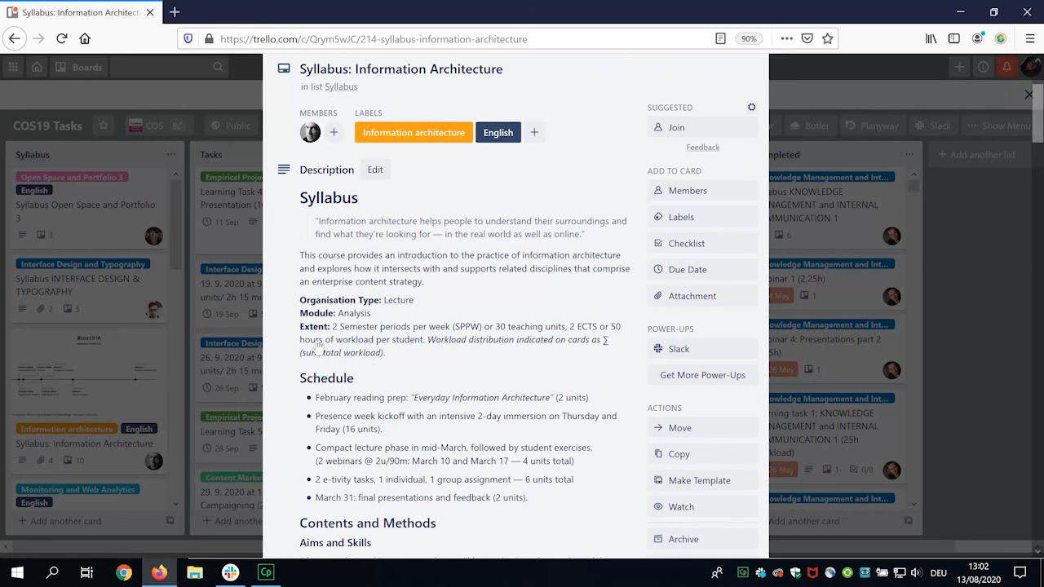
scroll(539, 308, down, 10)
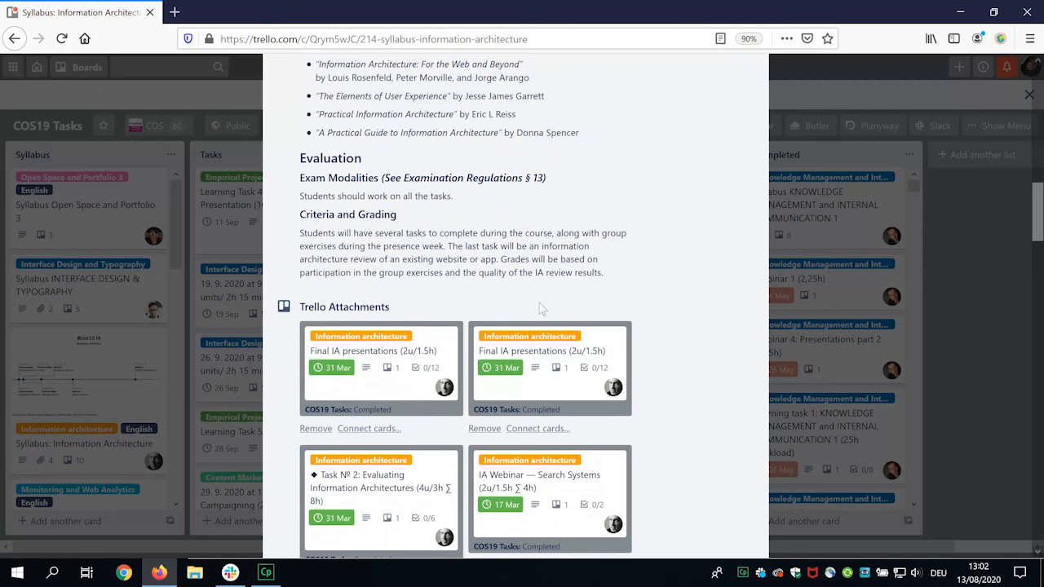
scroll(539, 303, down, 1)
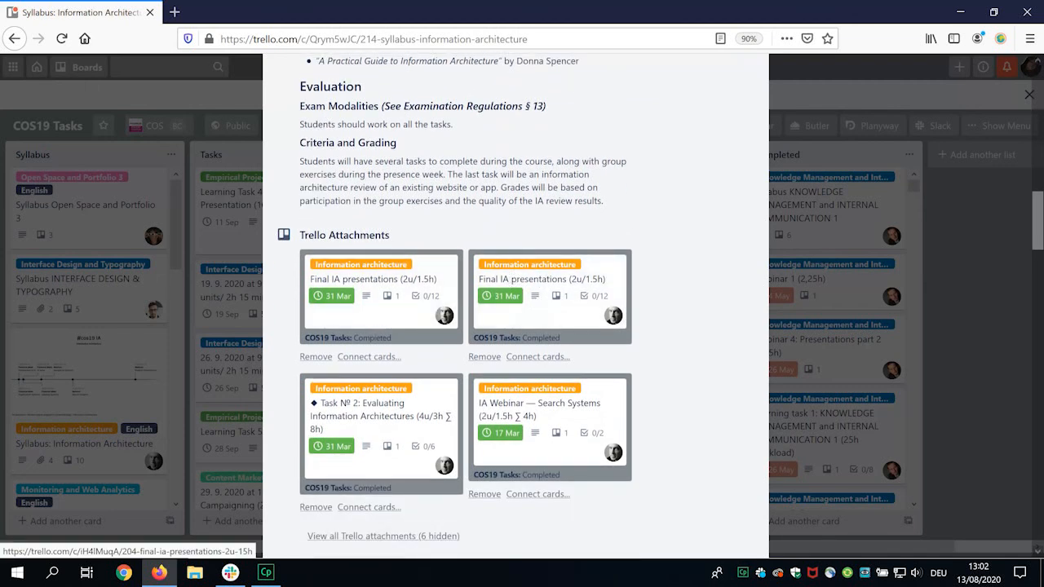
scroll(471, 189, down, 1)
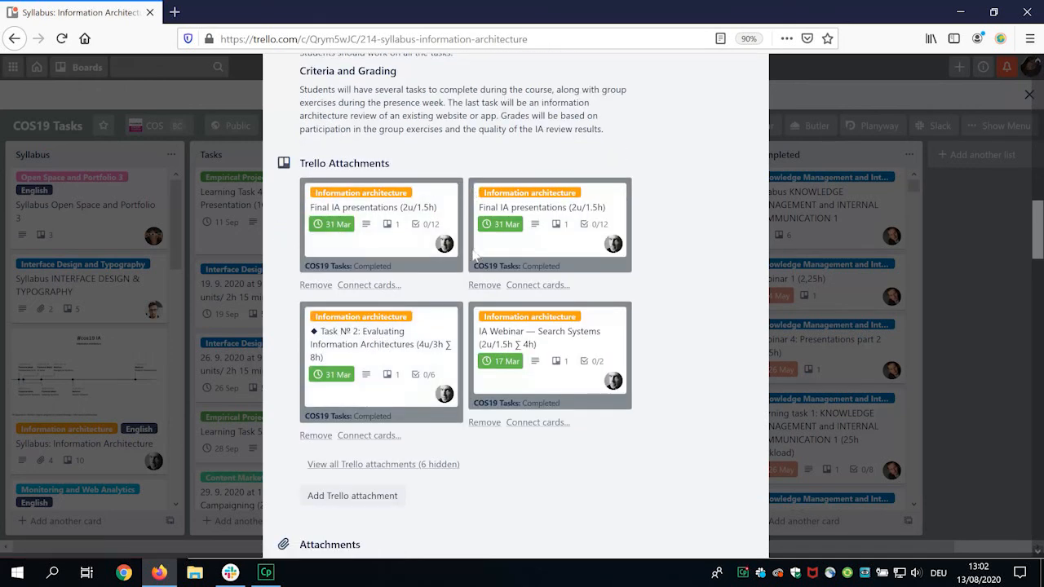
Step: Expand the hidden Trello attachments on the Information Architecture syllabus card and review all linked task cards and the file and link attachments
scroll(424, 367, down, 1)
click(415, 393)
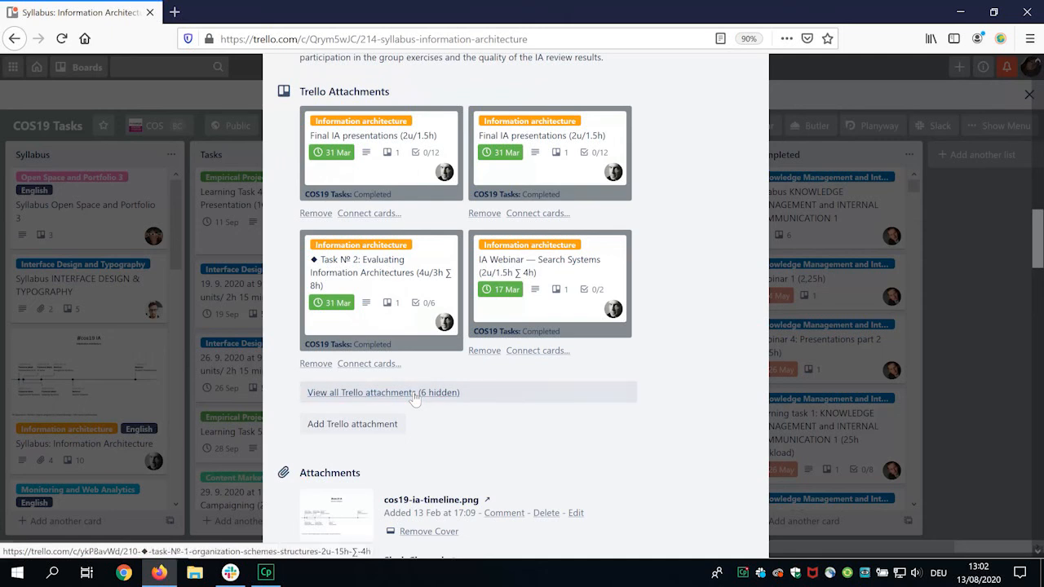
scroll(415, 397, down, 4)
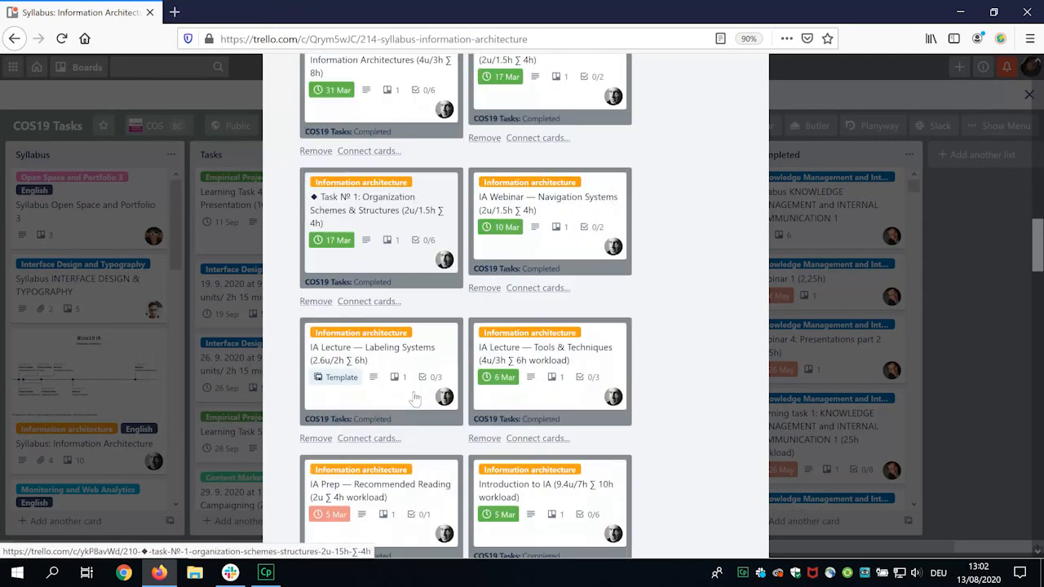
scroll(415, 396, down, 3)
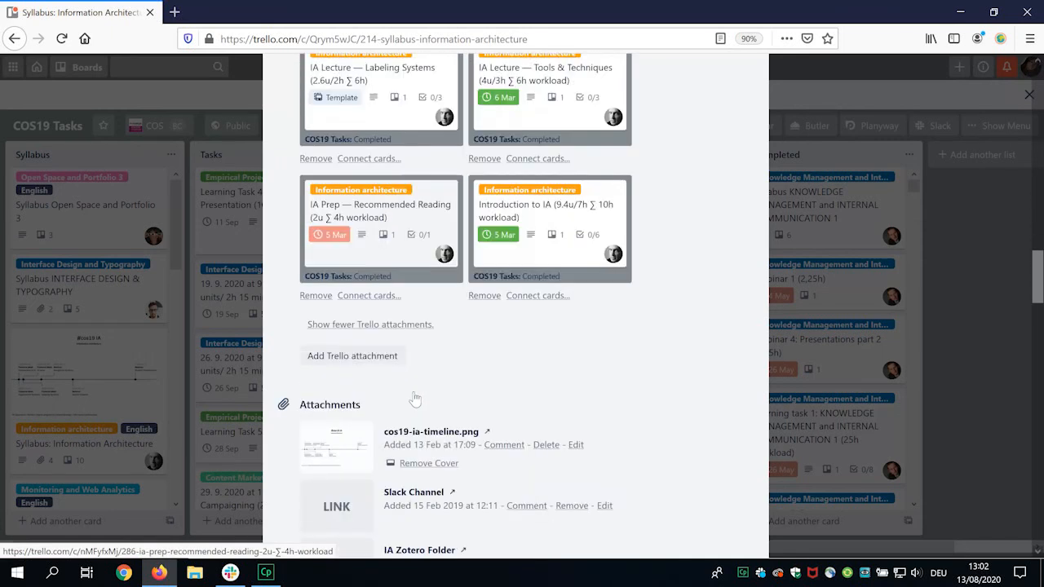
scroll(413, 396, down, 2)
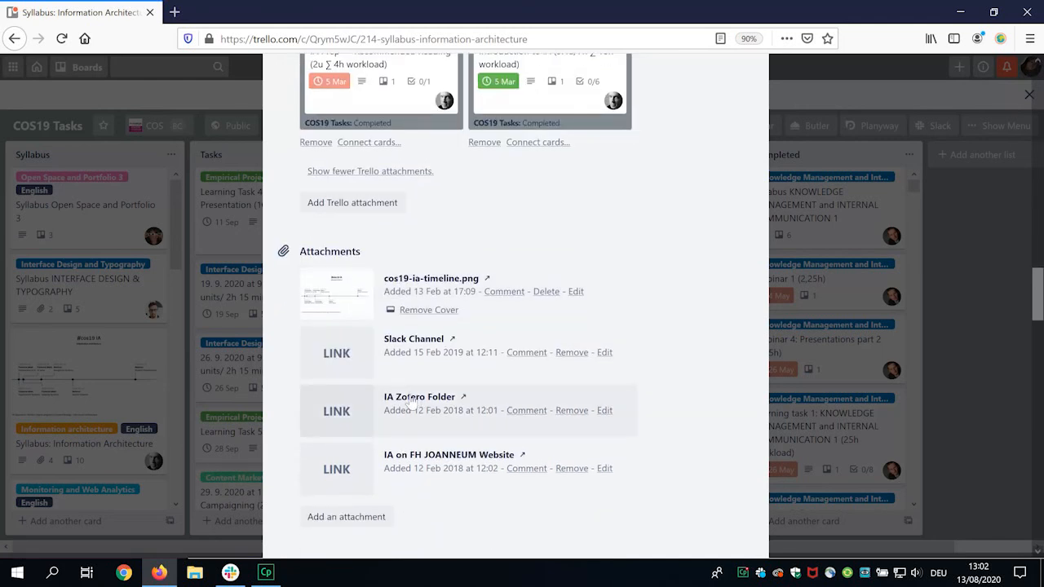
scroll(414, 400, down, 1)
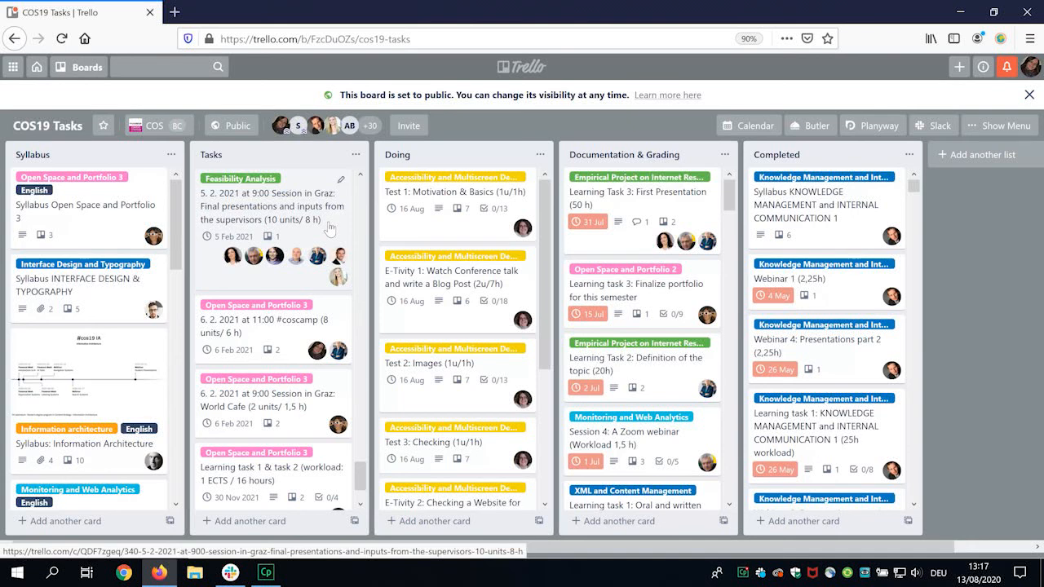
Step: Open the Syllabus Open Space and Portfolio 3 card, follow its attached Learning task 1 & task 2 card, and close it
click(90, 210)
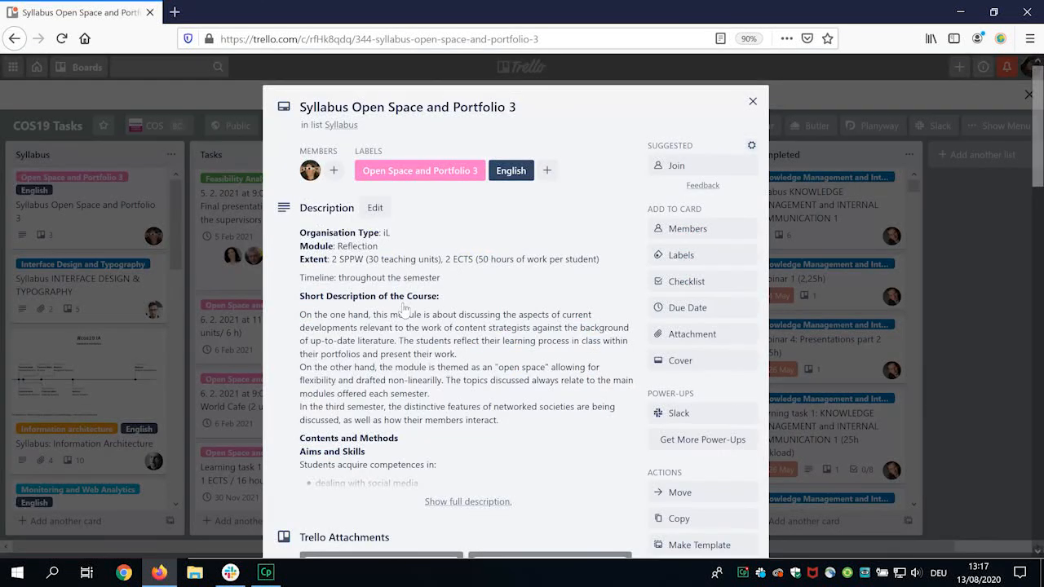
scroll(384, 329, down, 3)
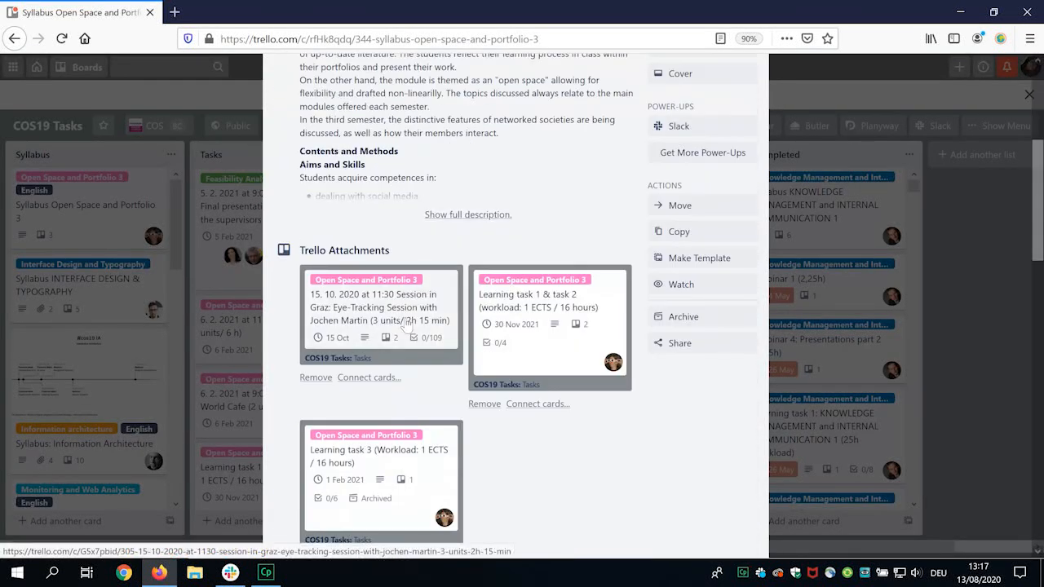
click(532, 335)
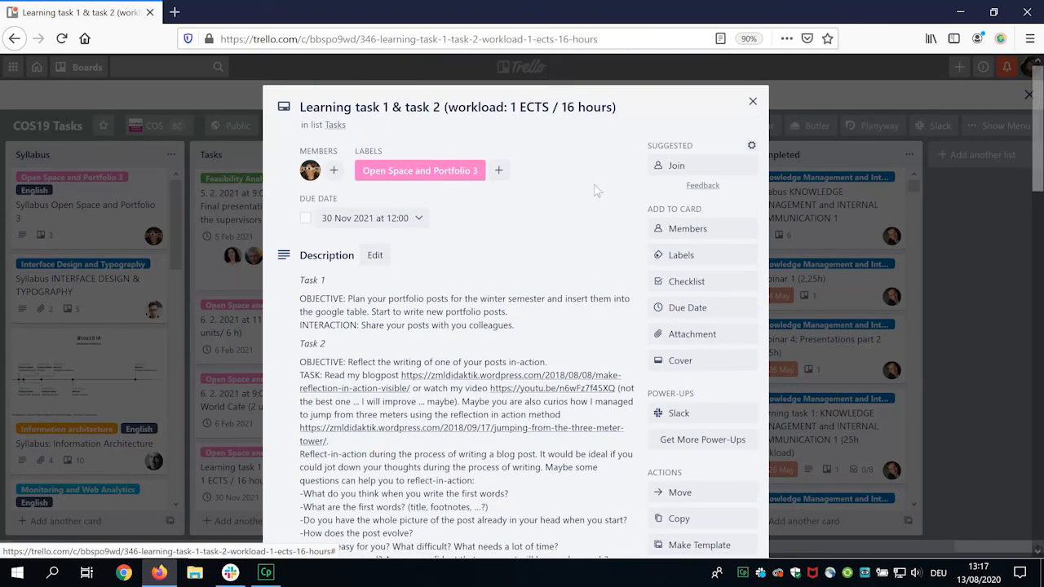
click(752, 103)
Step: Open the Learning task 1 & task 2 card from the Tasks list, review its description, Trello attachments and schedule, and close it
scroll(243, 303, down, 2)
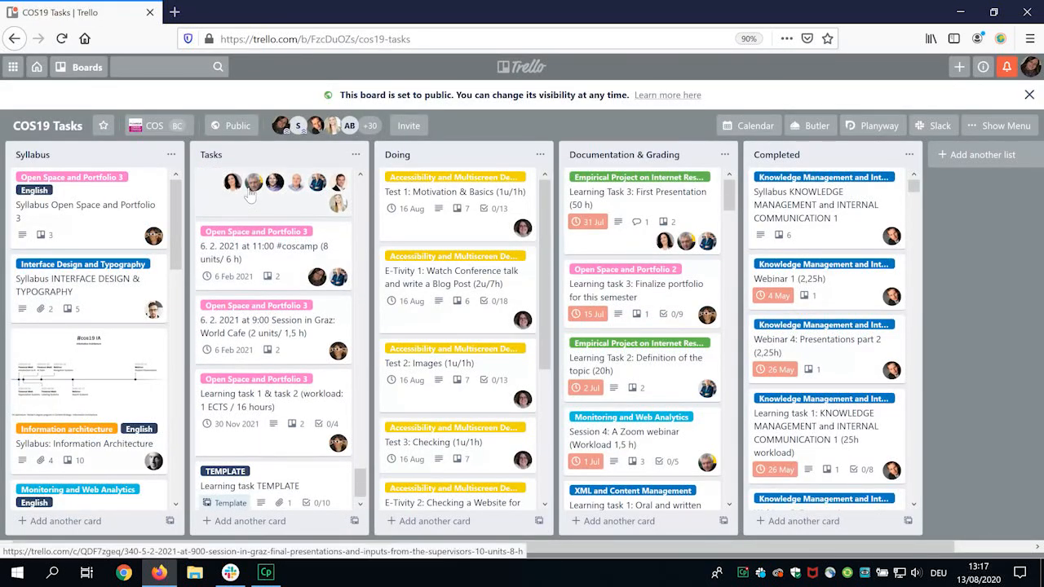
scroll(251, 191, down, 1)
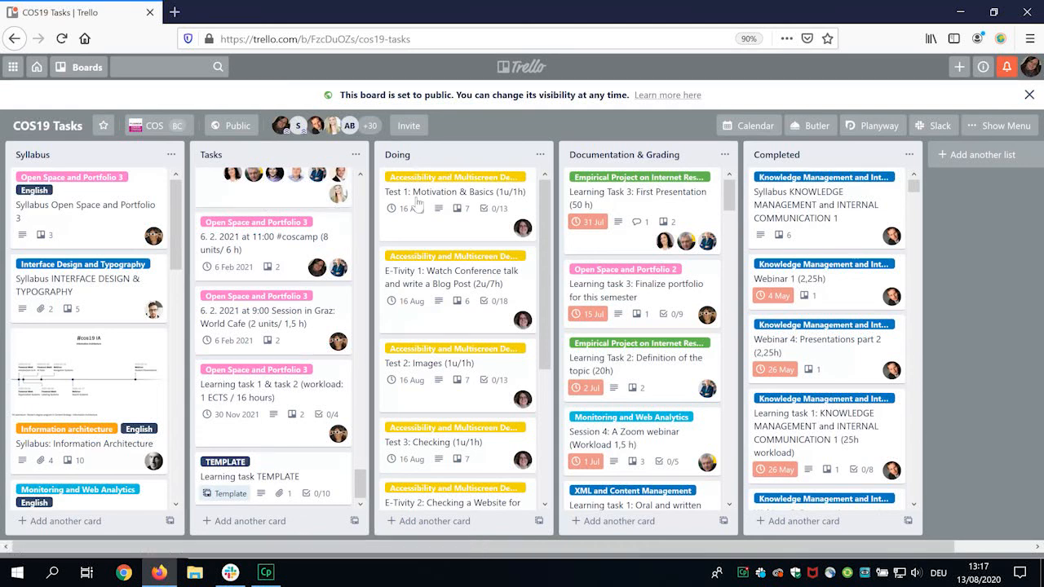
click(272, 390)
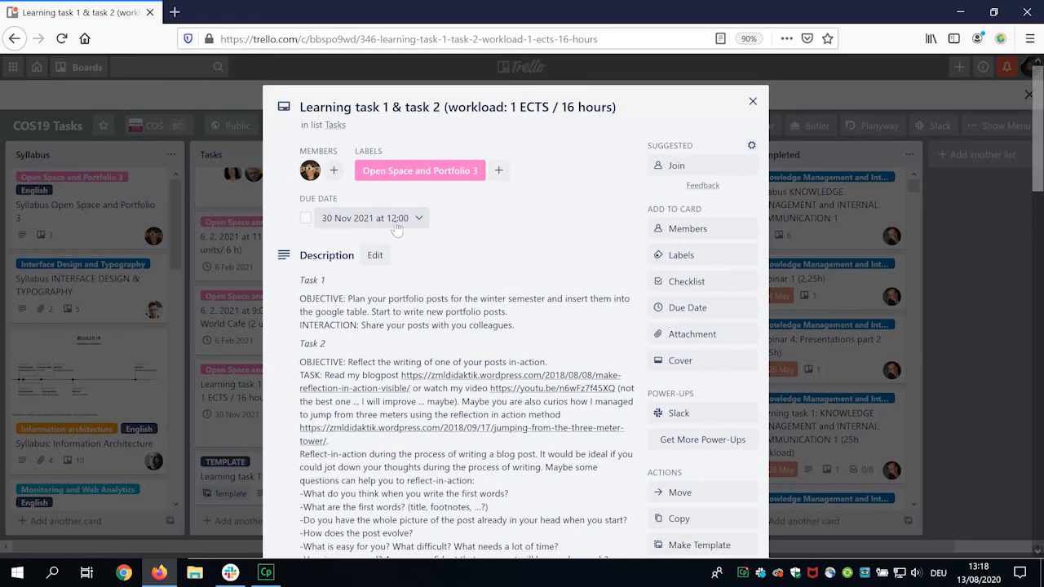
scroll(398, 230, down, 2)
scroll(413, 248, down, 2)
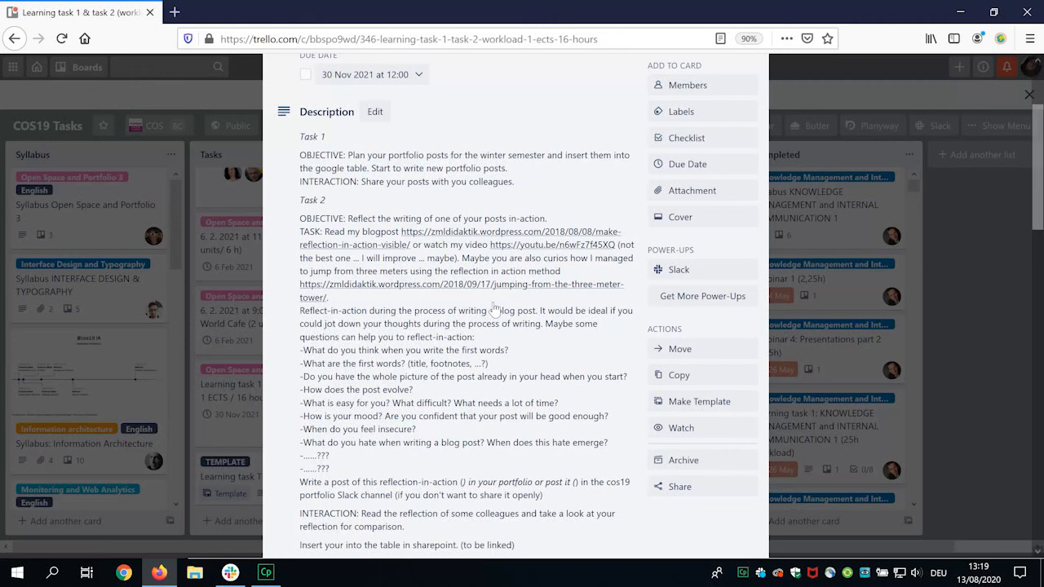
scroll(493, 307, down, 2)
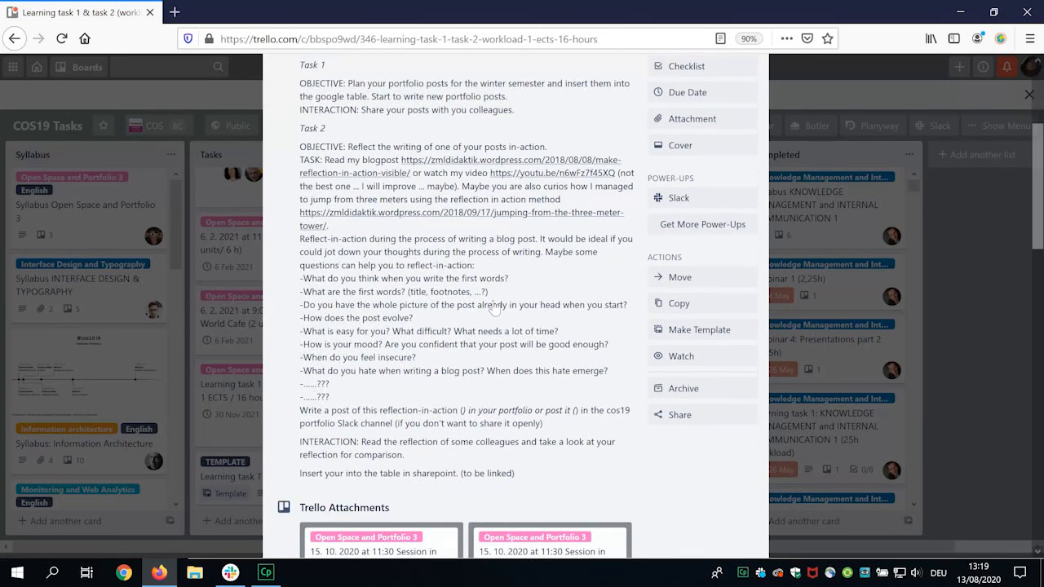
scroll(493, 307, down, 4)
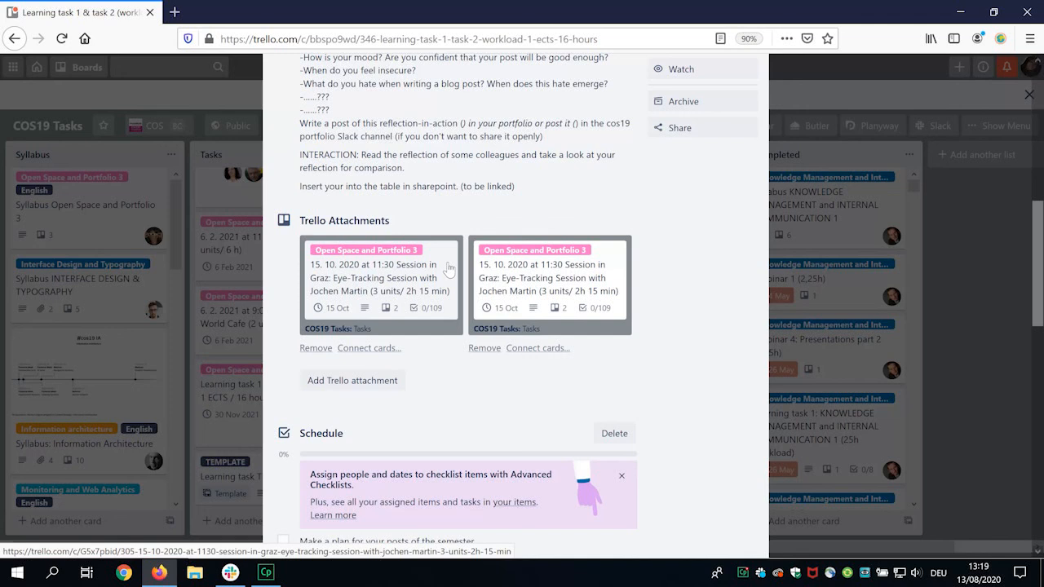
scroll(449, 270, up, 8)
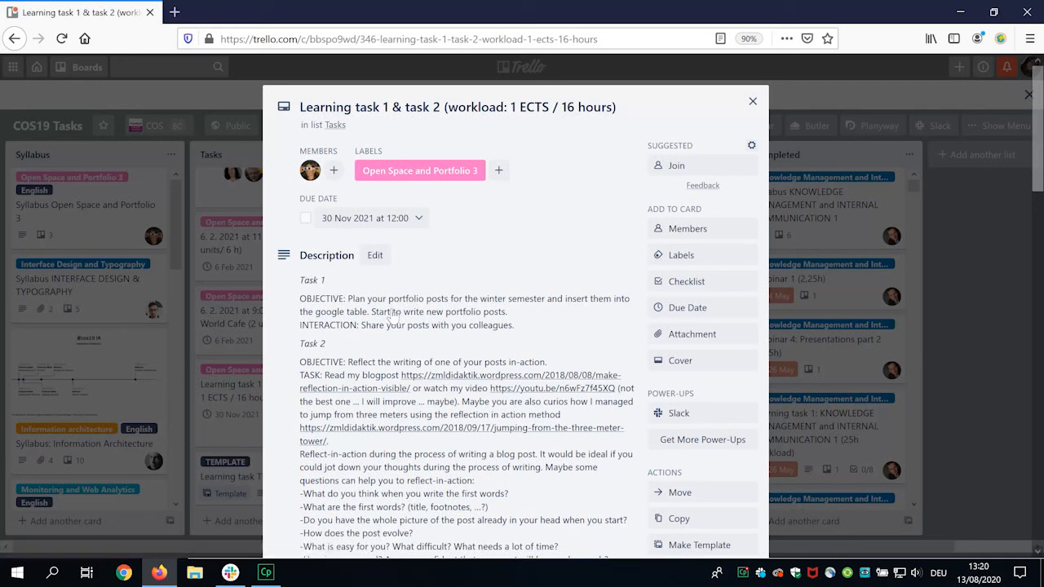
click(753, 103)
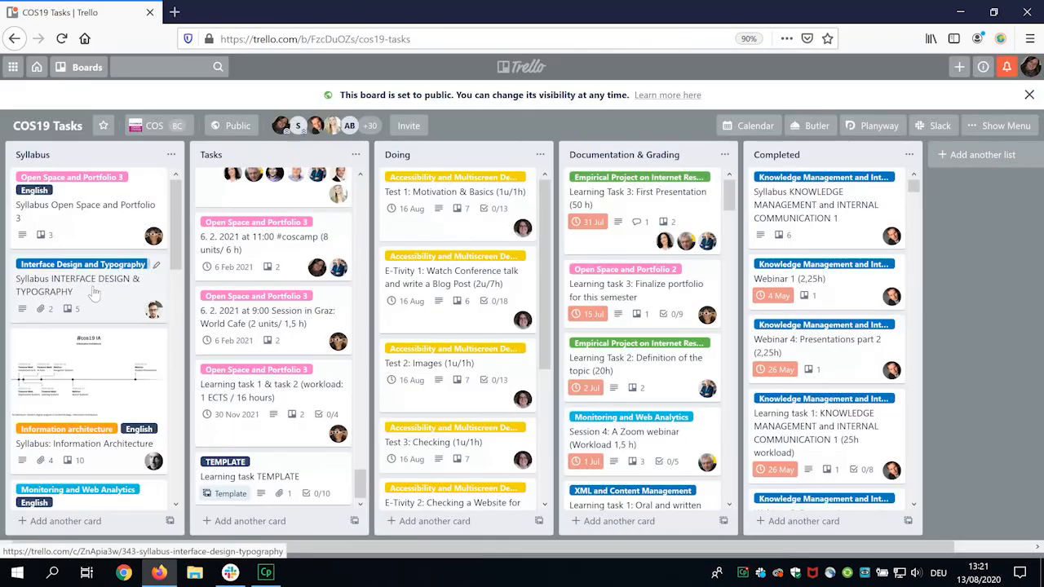
Step: Open the Syllabus INTERFACE DESIGN & TYPOGRAPHY card, then switch to Slack and open the #cos19typography channel
click(94, 294)
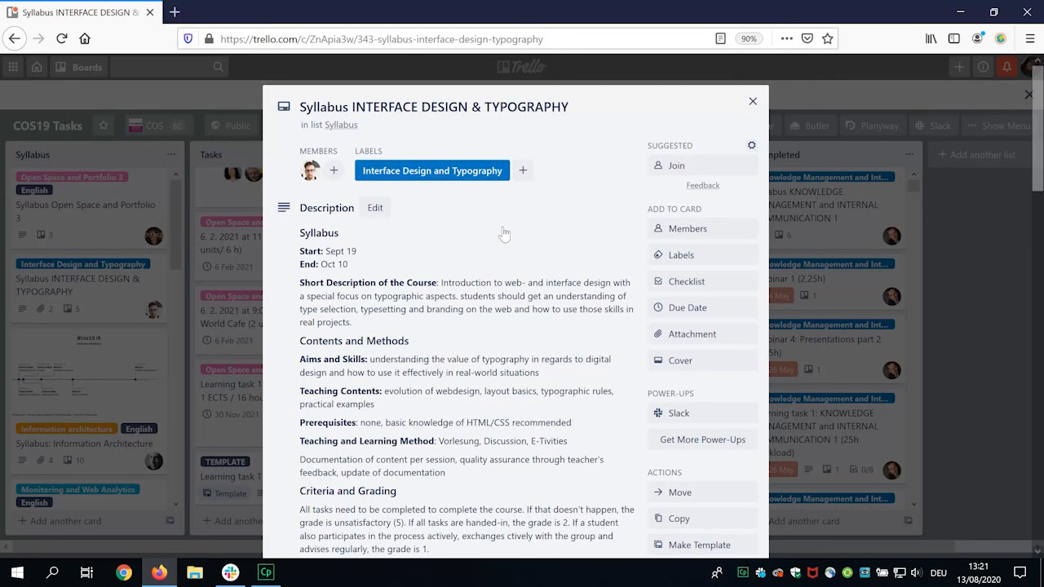
mouse_move(230, 572)
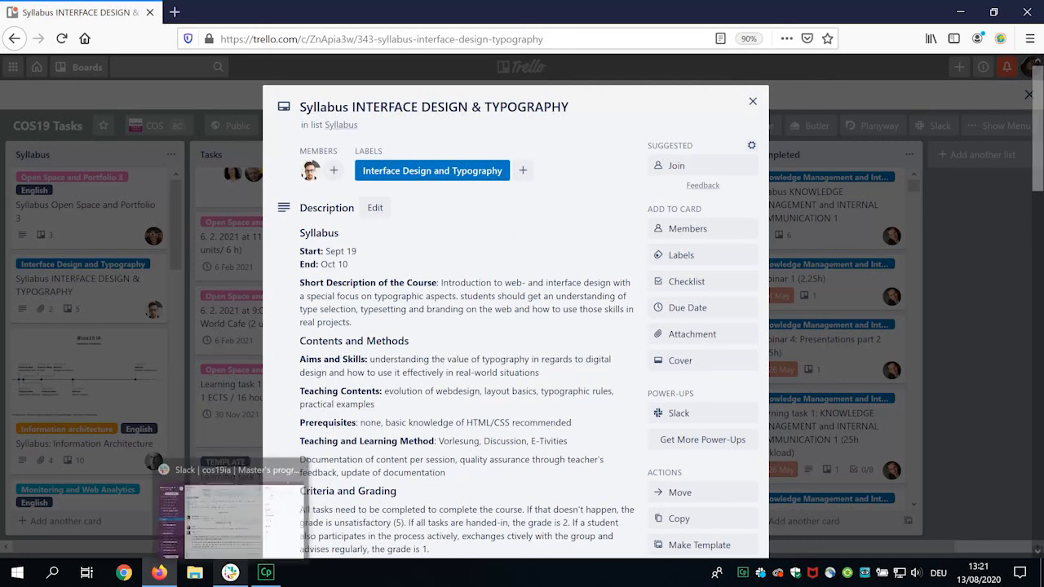
click(229, 514)
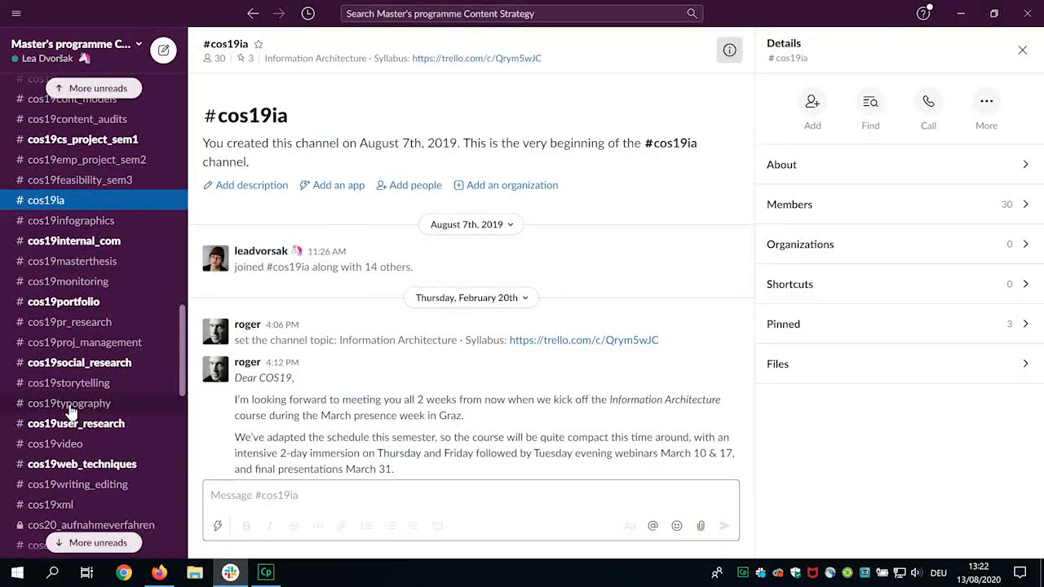
click(69, 402)
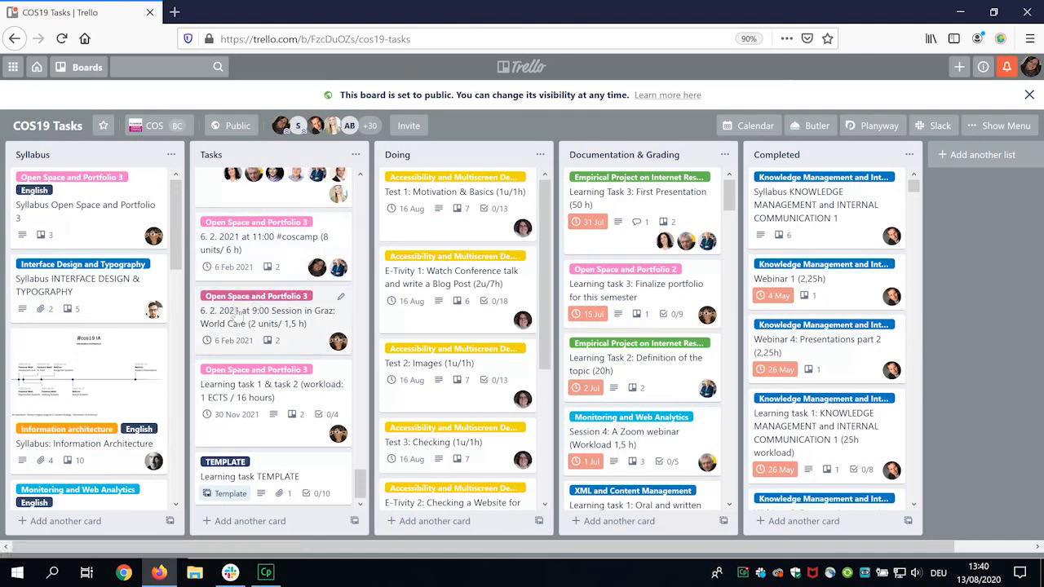
Step: Open the 19. 9. 2020 Webinar 1 card in the Tasks list, highlight the duration in its title, and view its Trello attachments
scroll(249, 322, up, 10)
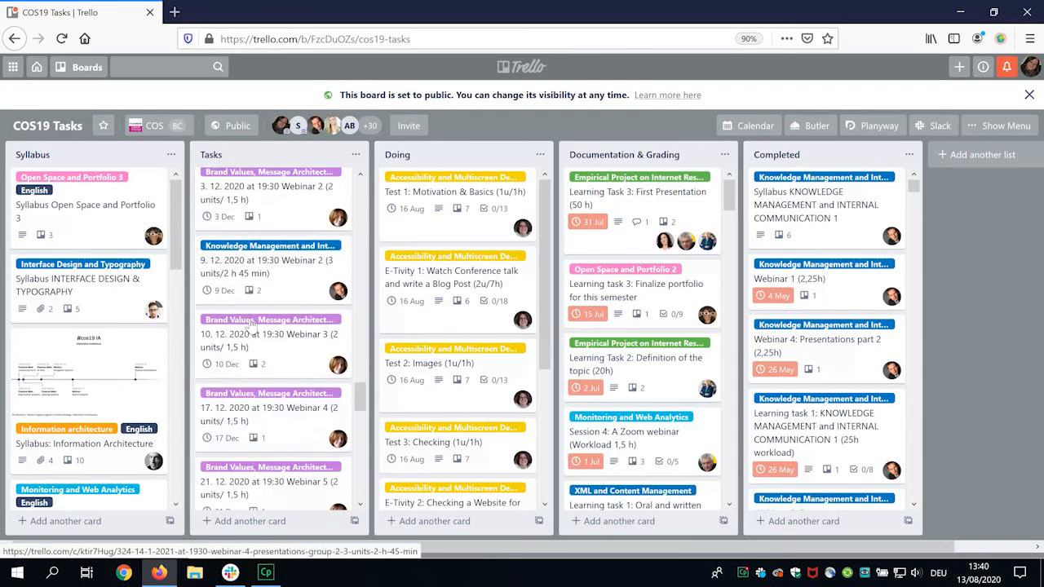
scroll(252, 323, up, 10)
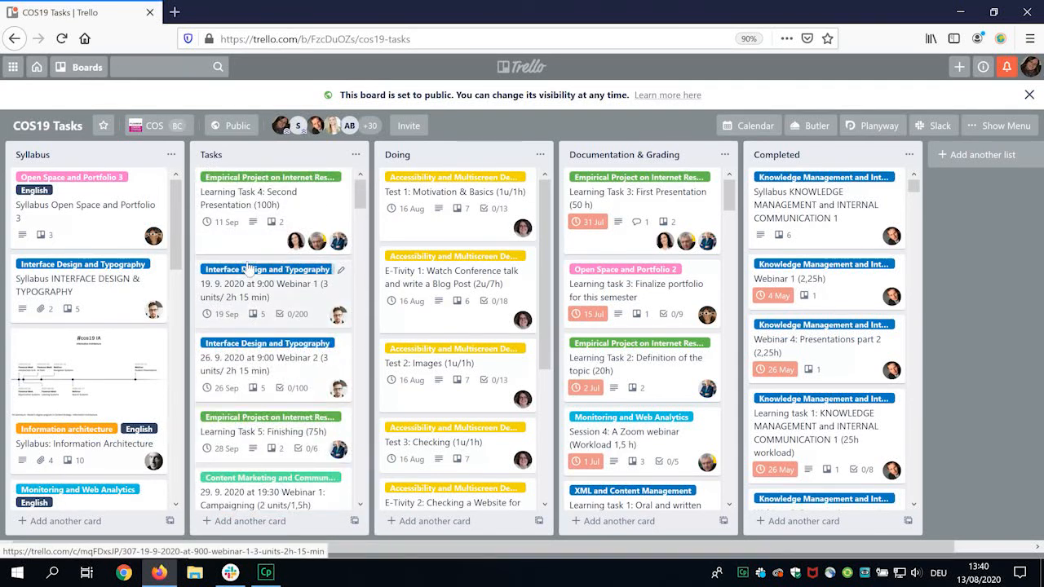
click(256, 301)
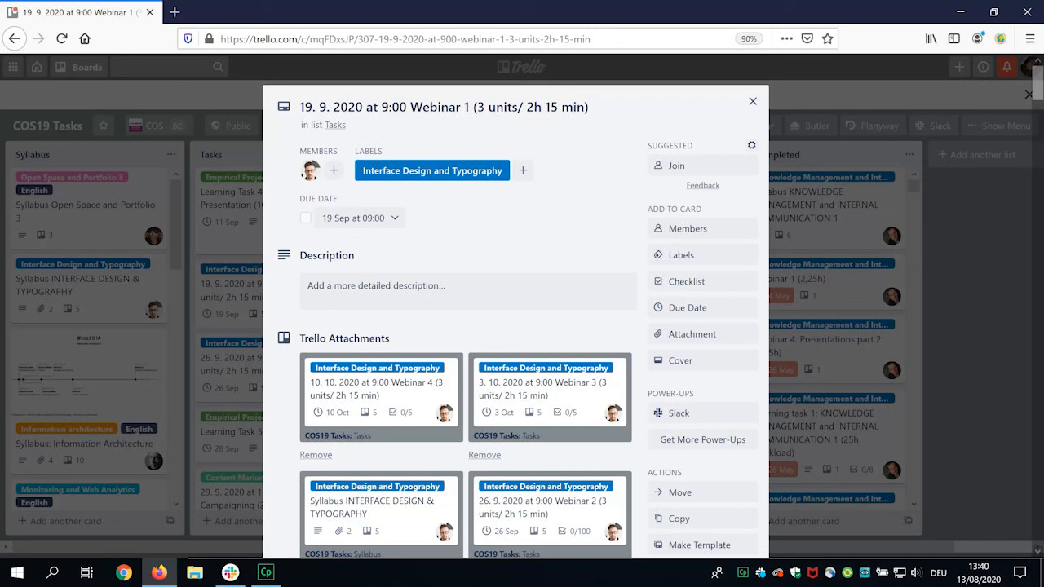
drag(476, 107, 584, 107)
click(495, 107)
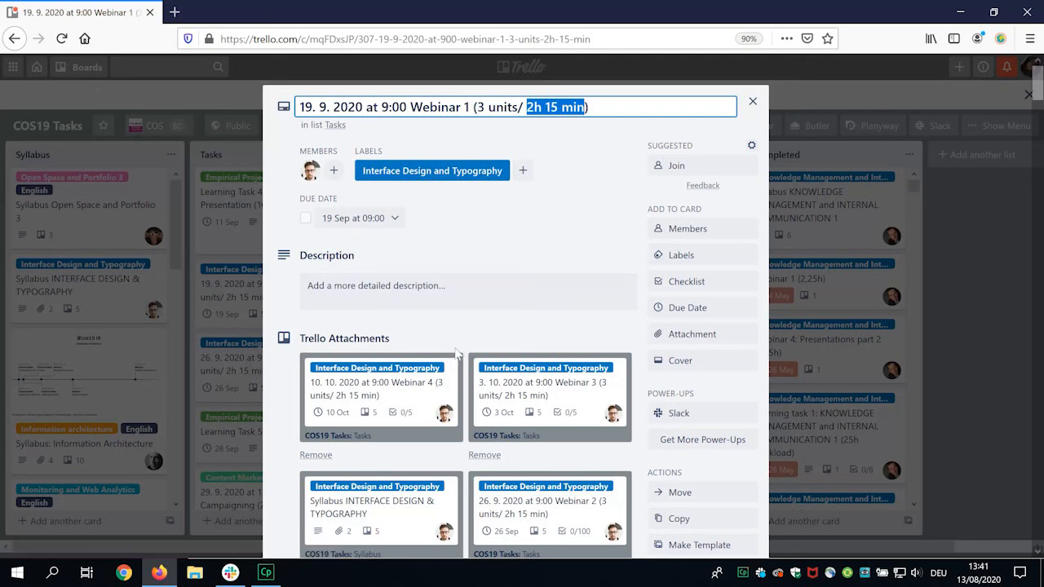
scroll(457, 353, down, 3)
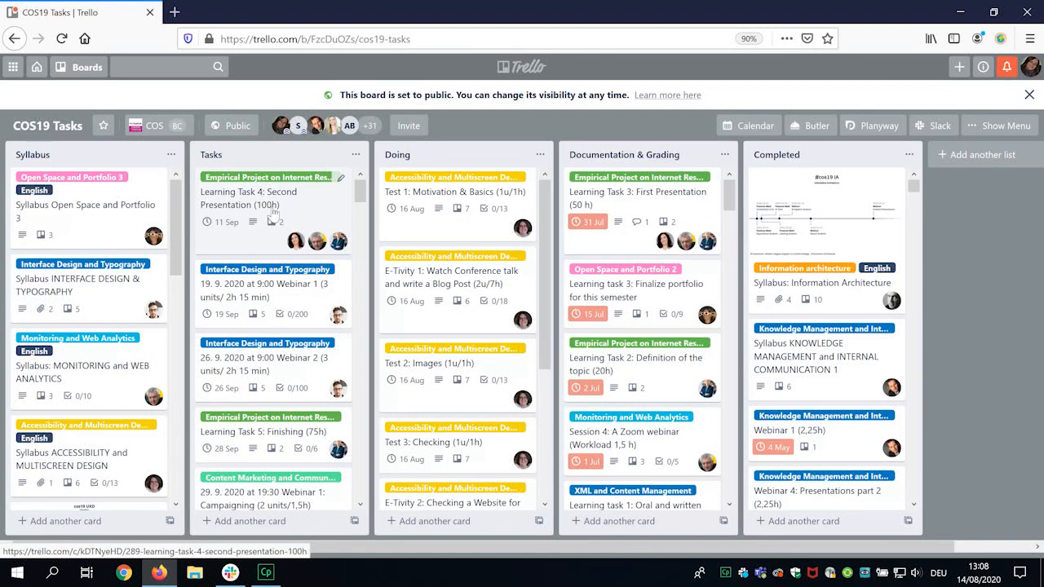
Step: Move the Learning Task 4: Second Presentation card from Tasks through Doing and Documentation & Grading to the head of the Completed list
drag(274, 210, 416, 194)
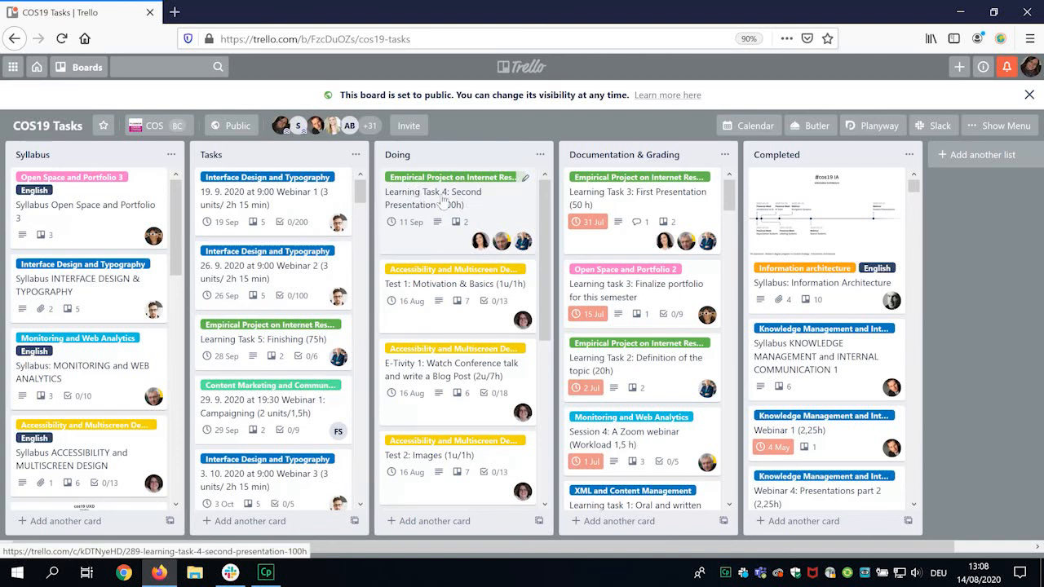
drag(441, 199, 587, 188)
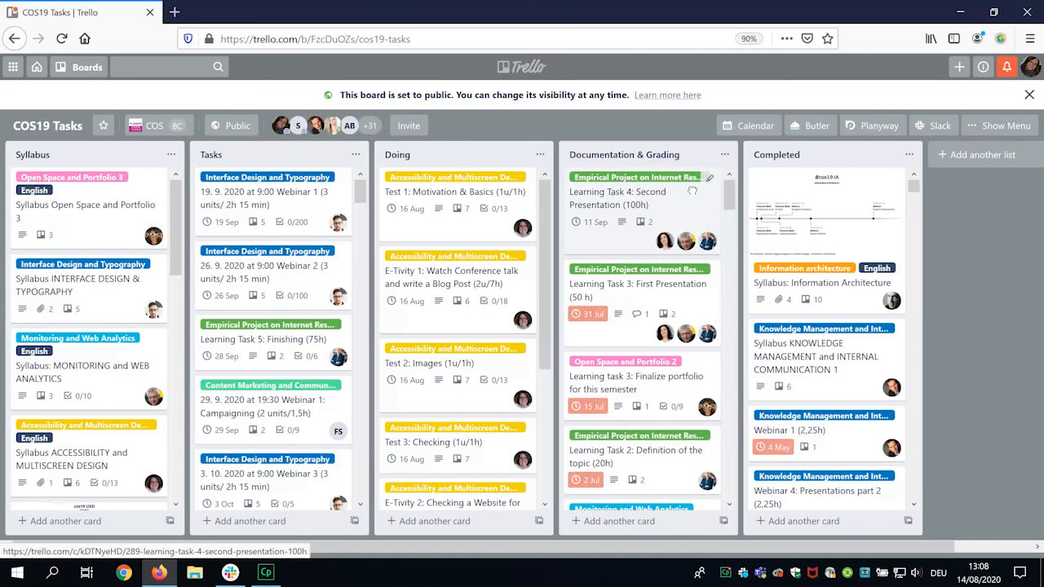
drag(630, 201, 802, 186)
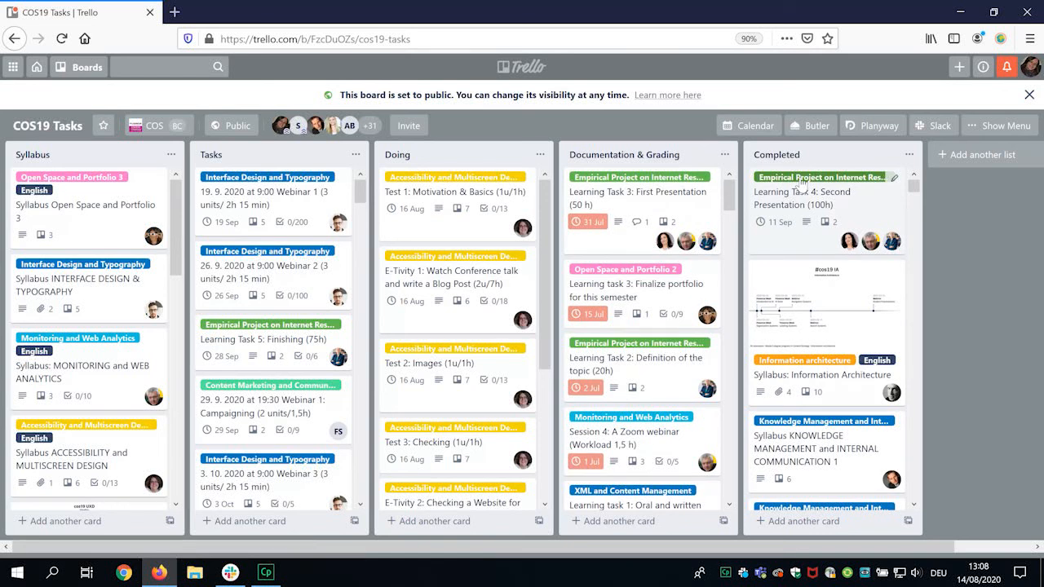
Step: Show the board in the Calendar month view, browse the due dates from August to October 2020, and return to the board
click(743, 127)
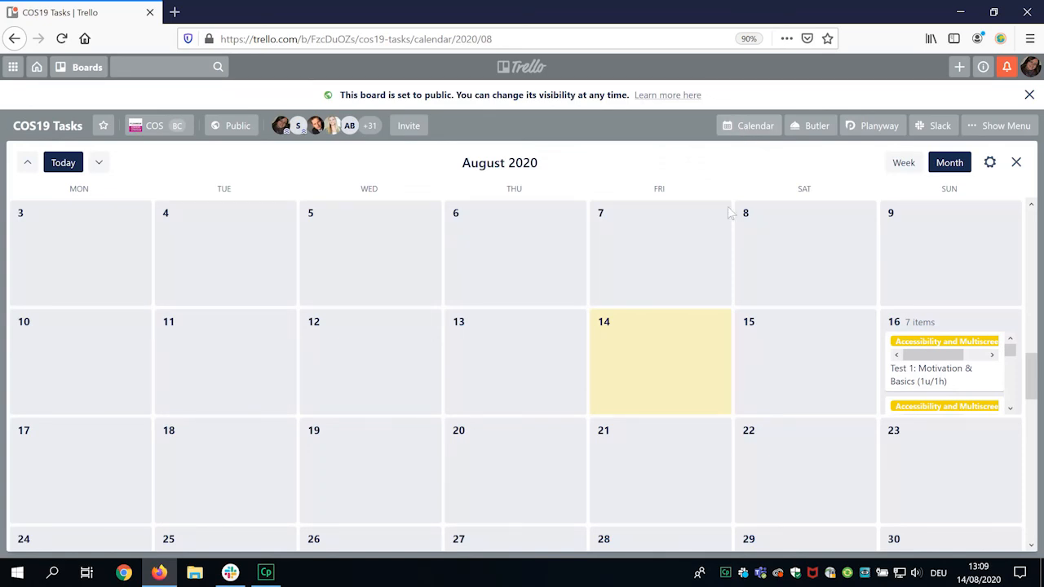
scroll(727, 206, down, 10)
scroll(712, 356, down, 4)
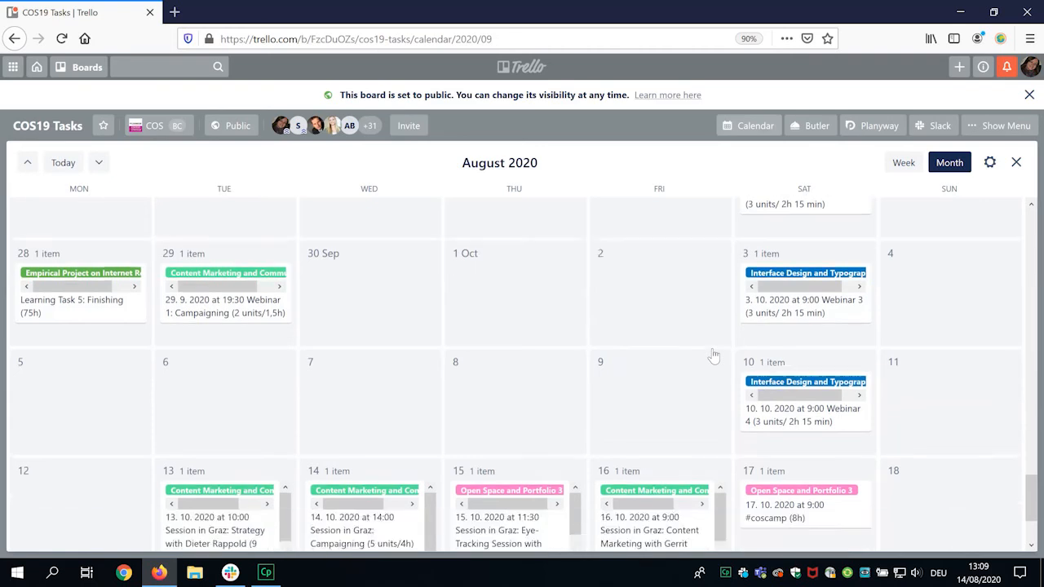
scroll(713, 356, up, 2)
scroll(713, 356, up, 5)
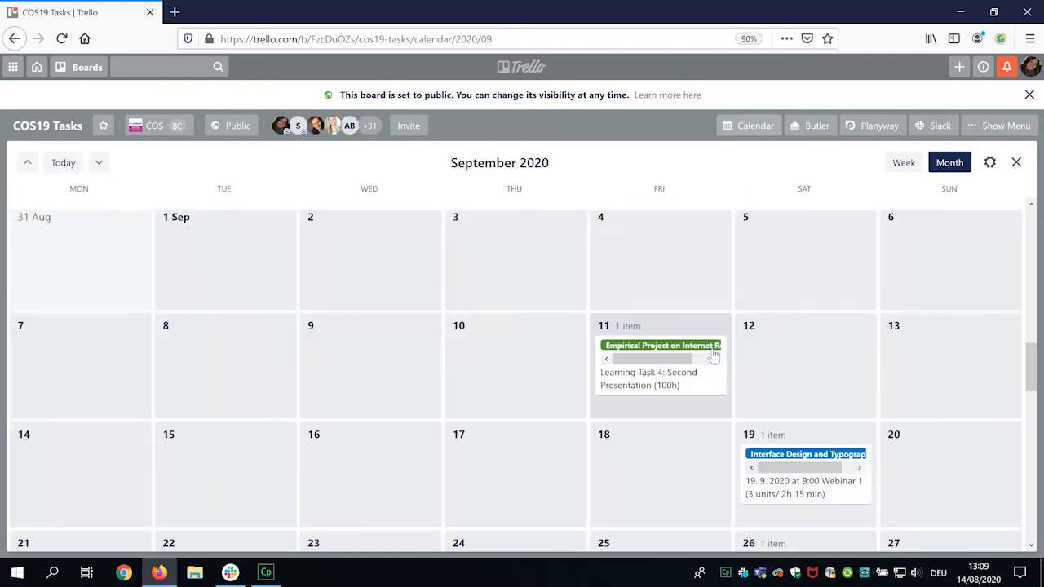
scroll(714, 356, down, 1)
key(Escape)
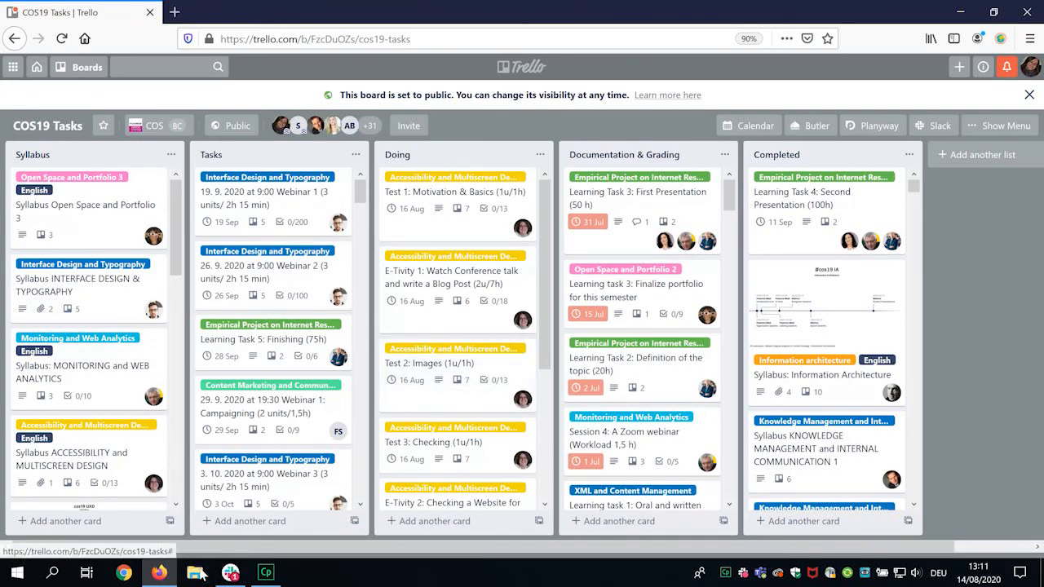
Step: Switch to Slack to show the #trello-tips channel
click(230, 573)
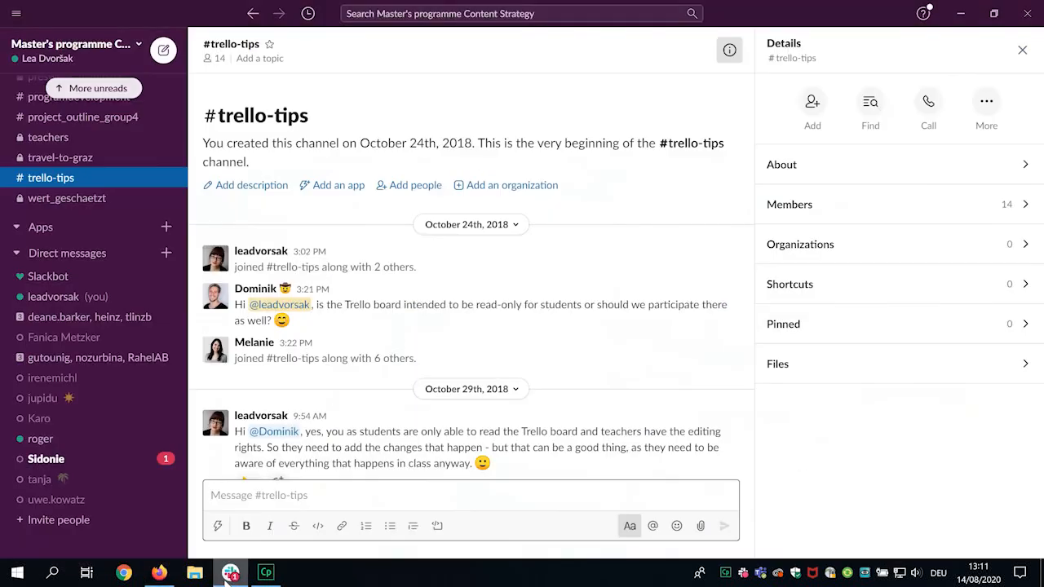